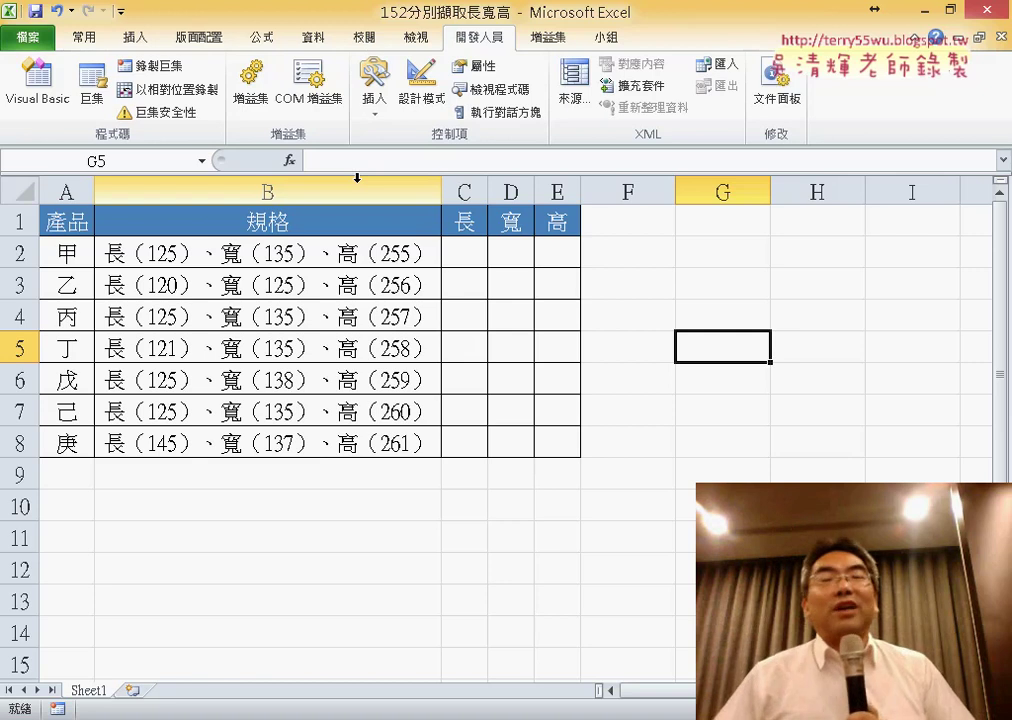
Open the Record Macro dialog from the Developer tab.
click(170, 67)
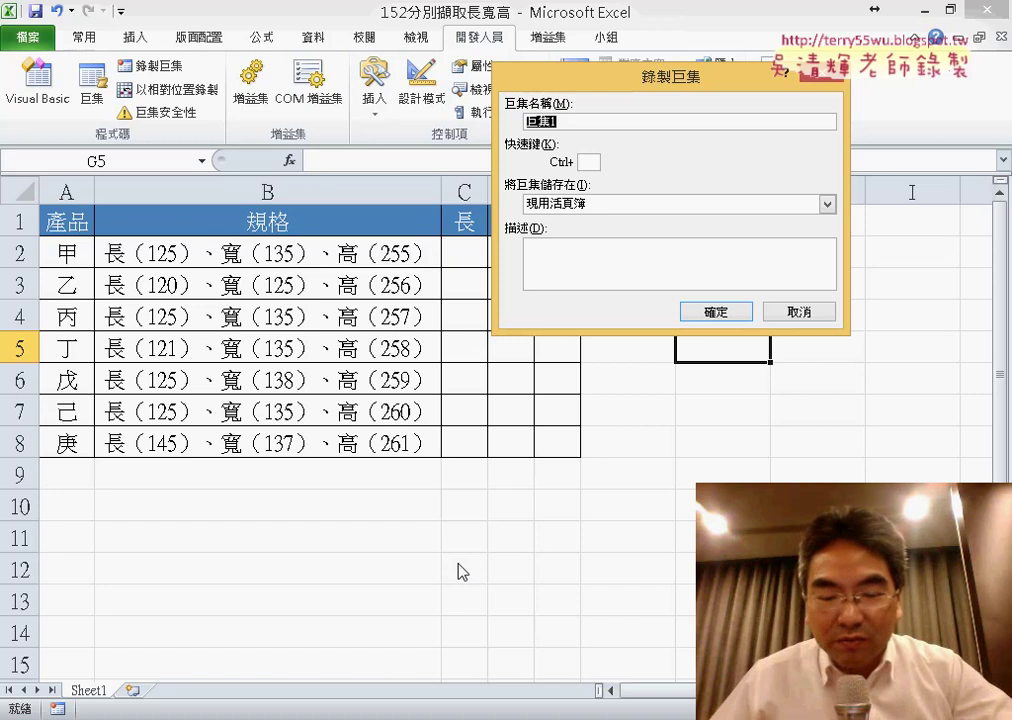
Name the new macro 資料剖析 and move the Record Macro dialog aside.
text(ㄐ)
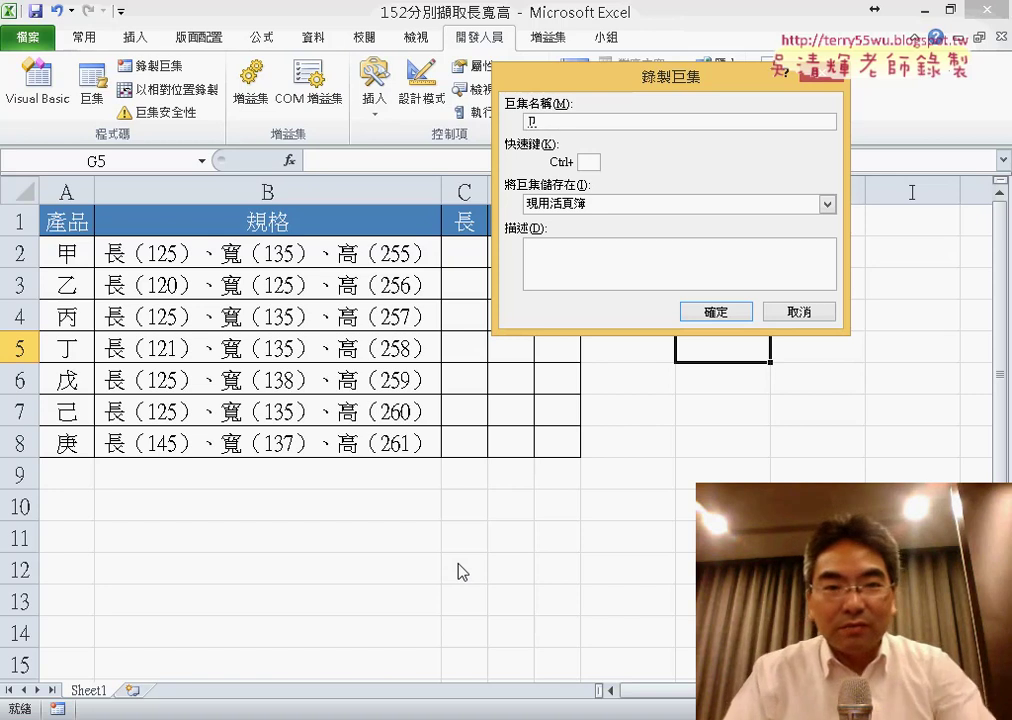
text(資)
text(料剖)
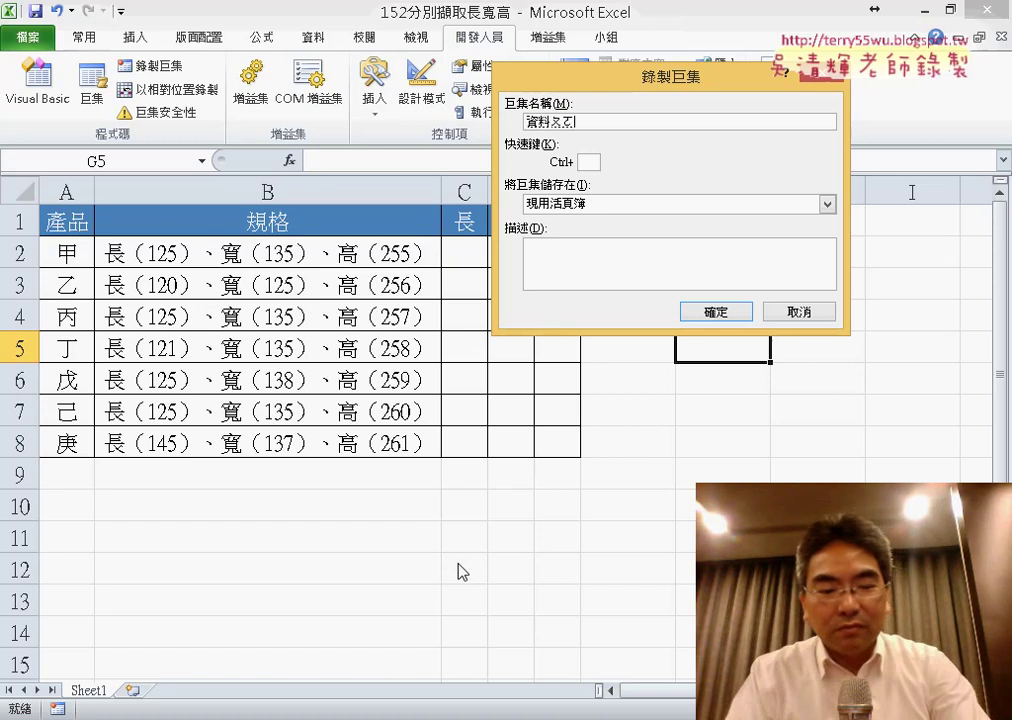
text(ㄒㄧ)
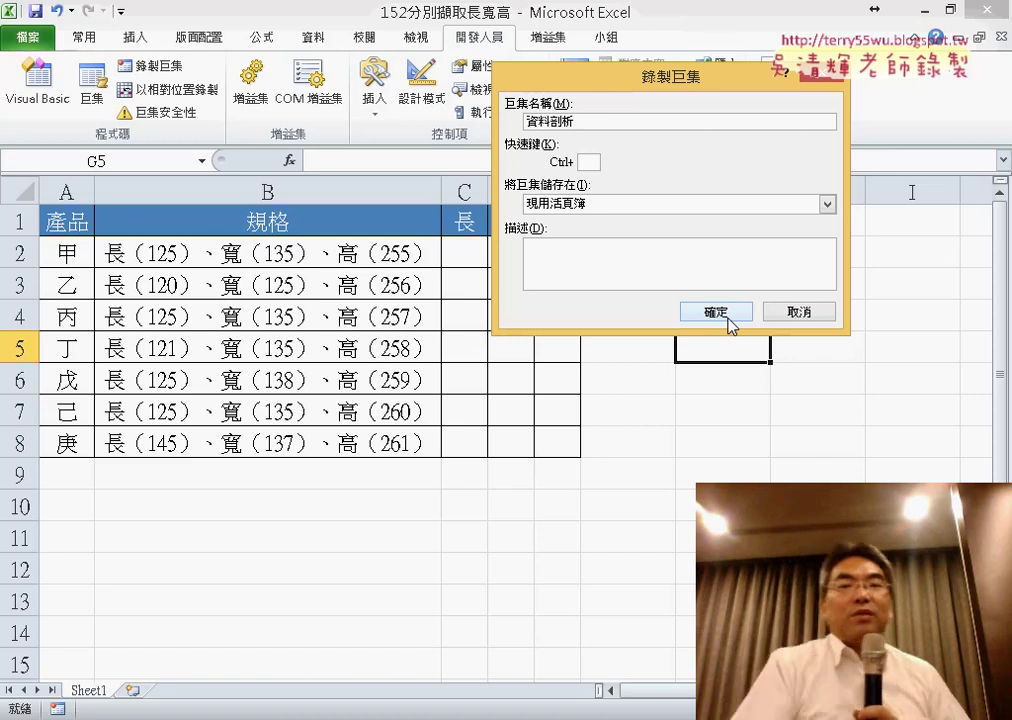
drag(581, 121, 519, 123)
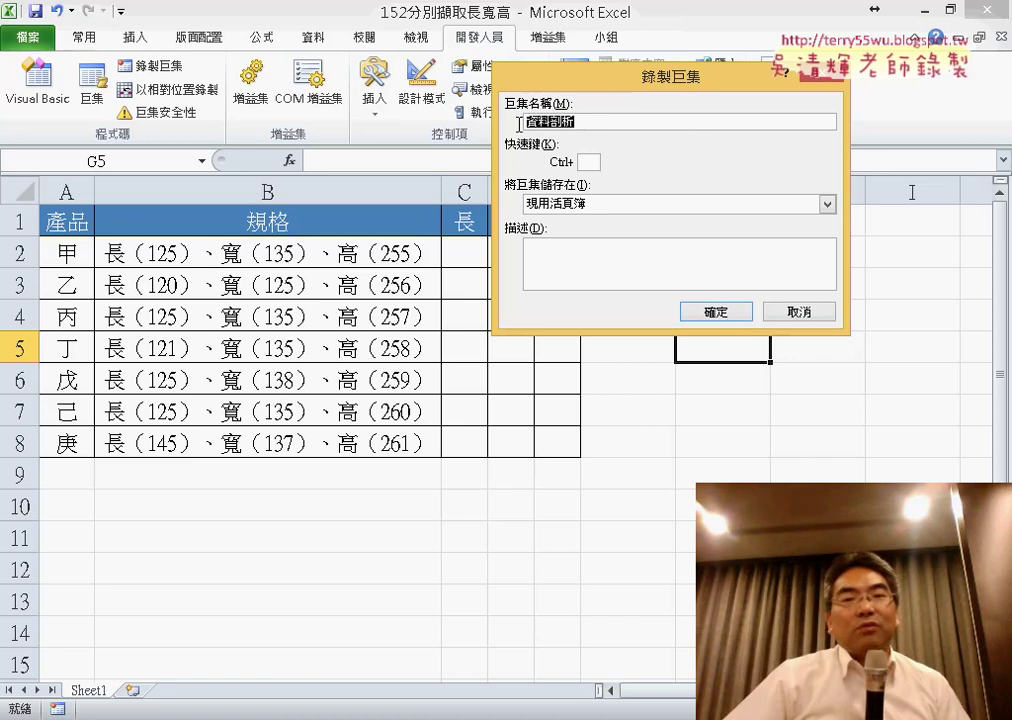
drag(565, 88, 361, 159)
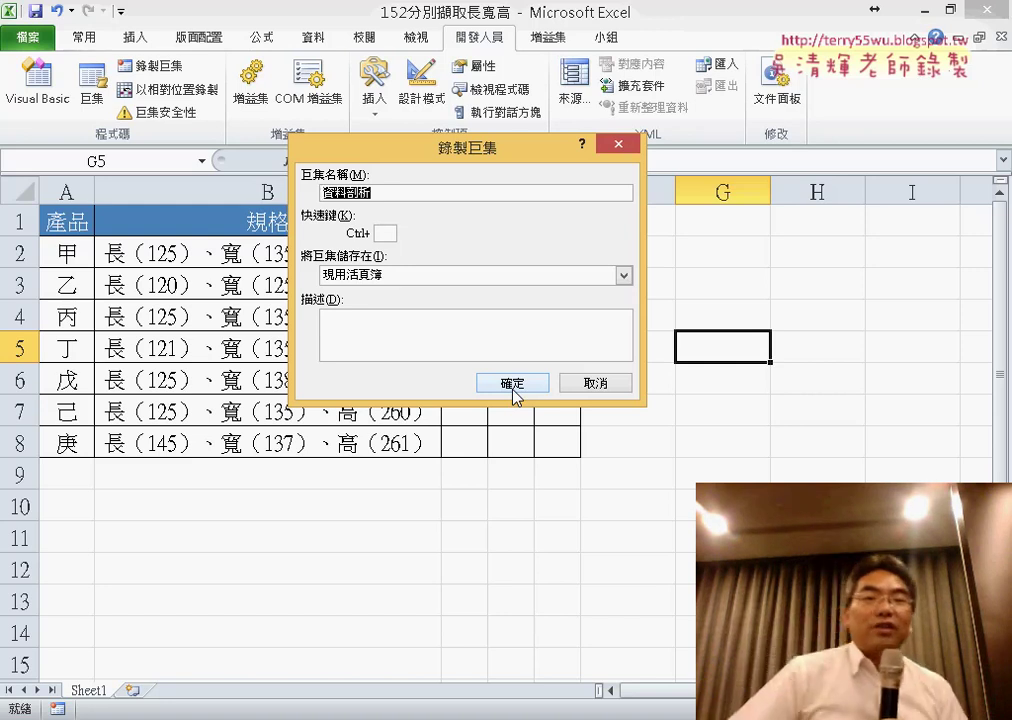
Start recording, select B2:B8 and choose Fixed width in Text to Columns.
click(512, 385)
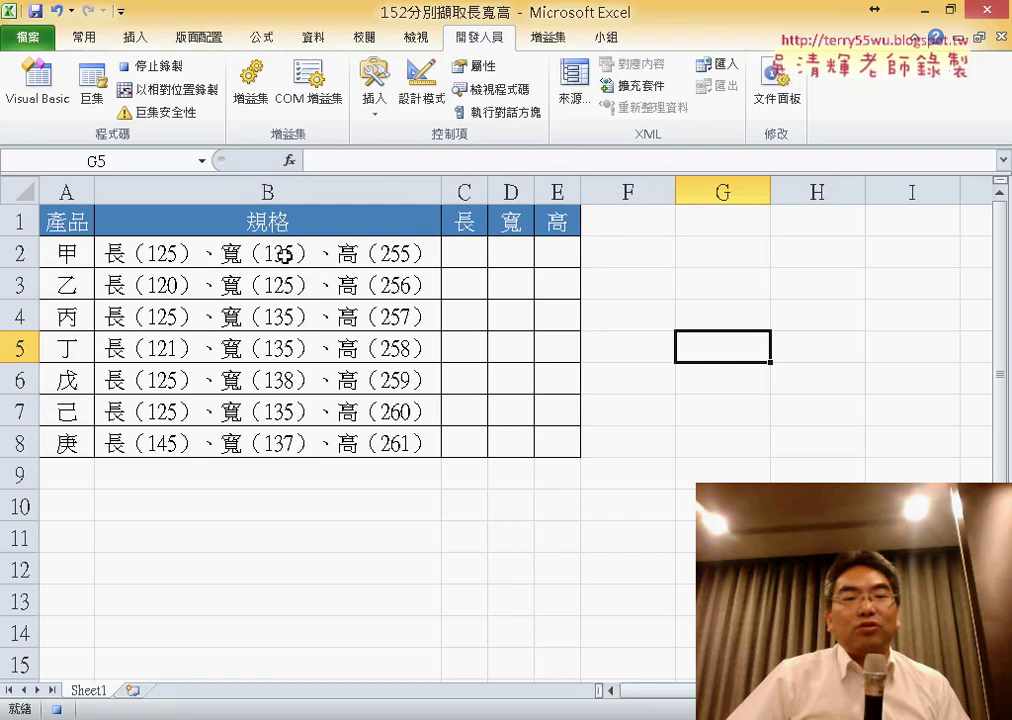
drag(285, 255, 253, 443)
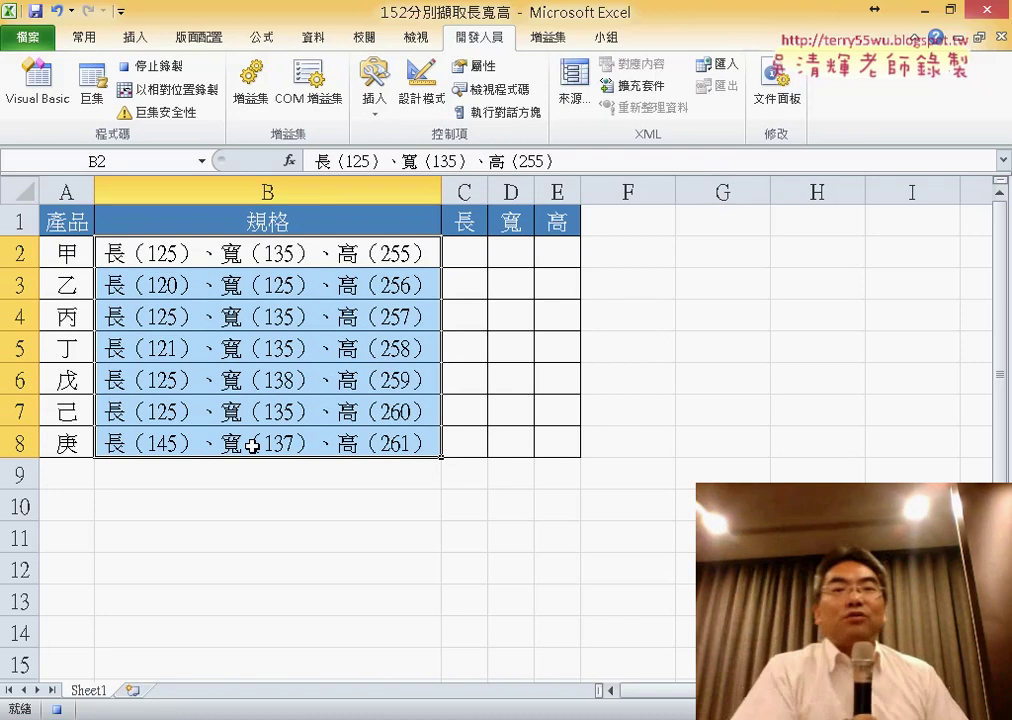
click(322, 37)
click(573, 88)
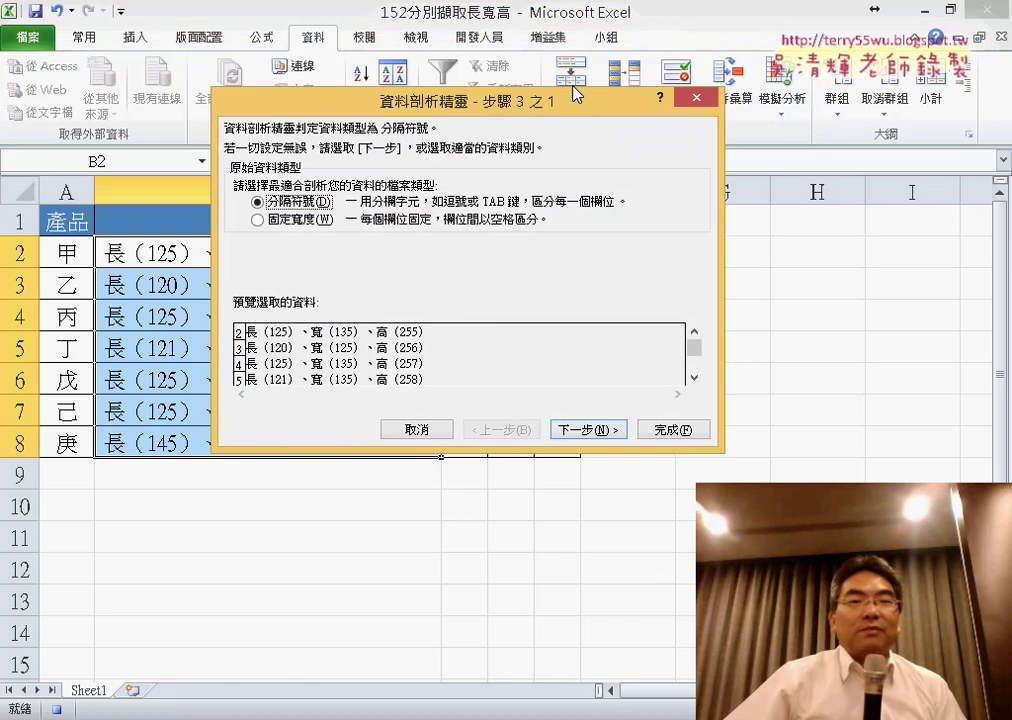
click(330, 220)
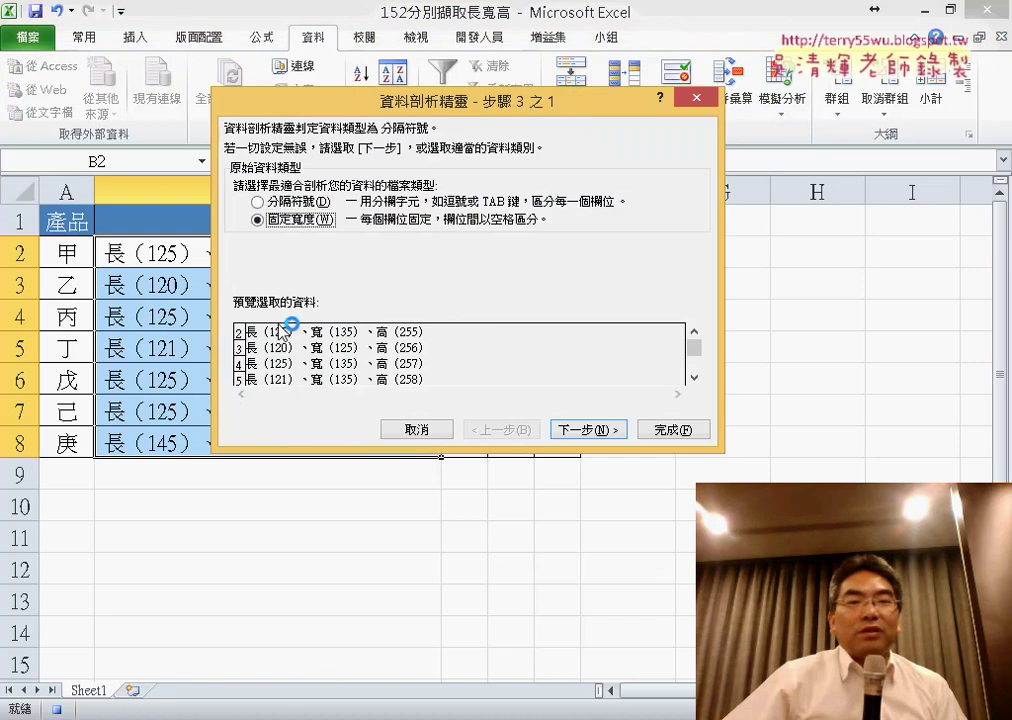
Add column breaks around the length, width and height numbers.
click(585, 430)
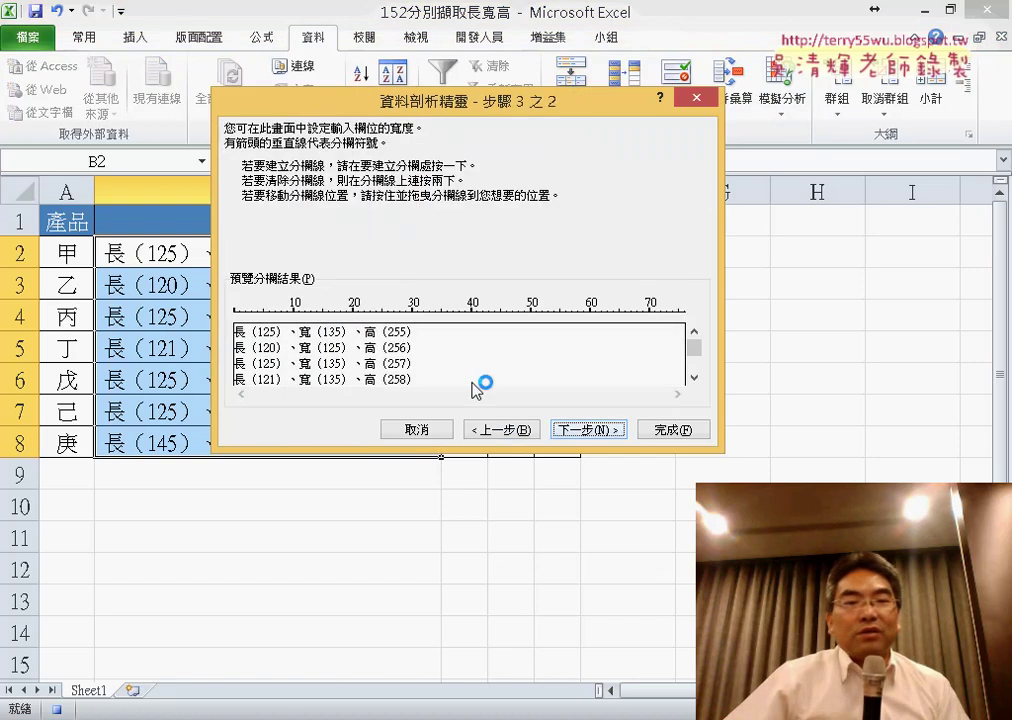
click(258, 330)
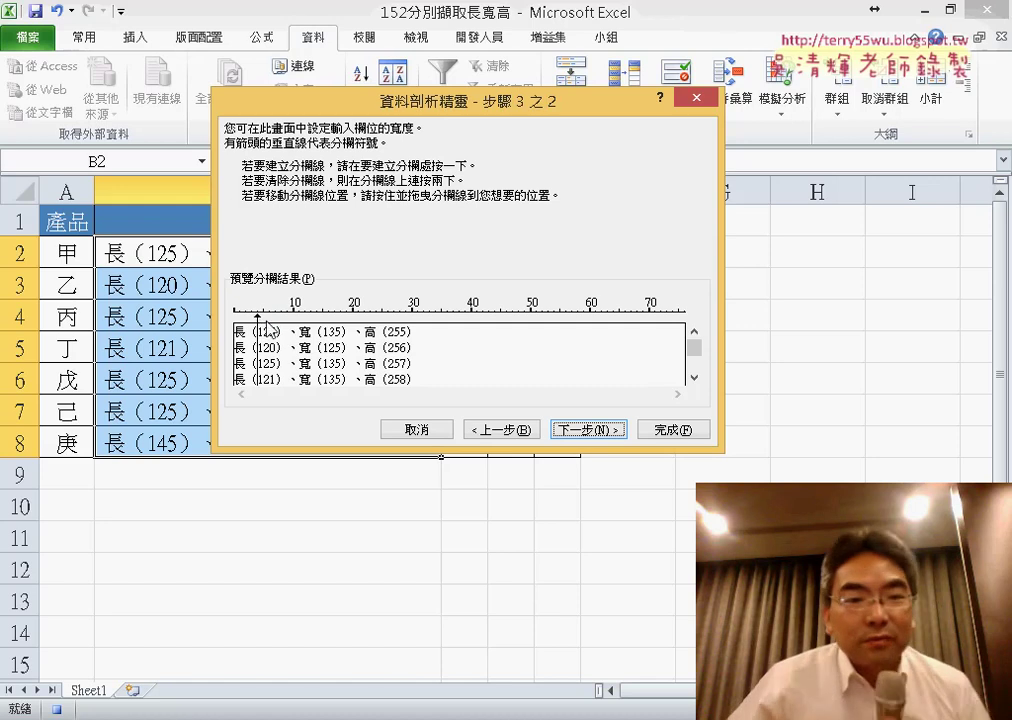
click(277, 328)
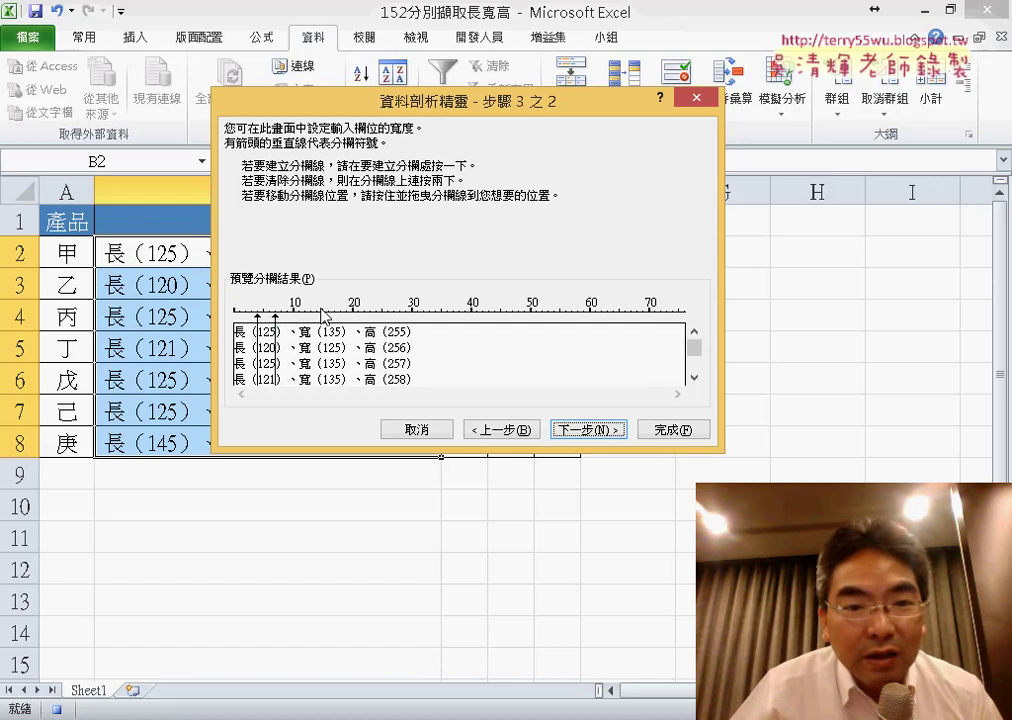
click(406, 316)
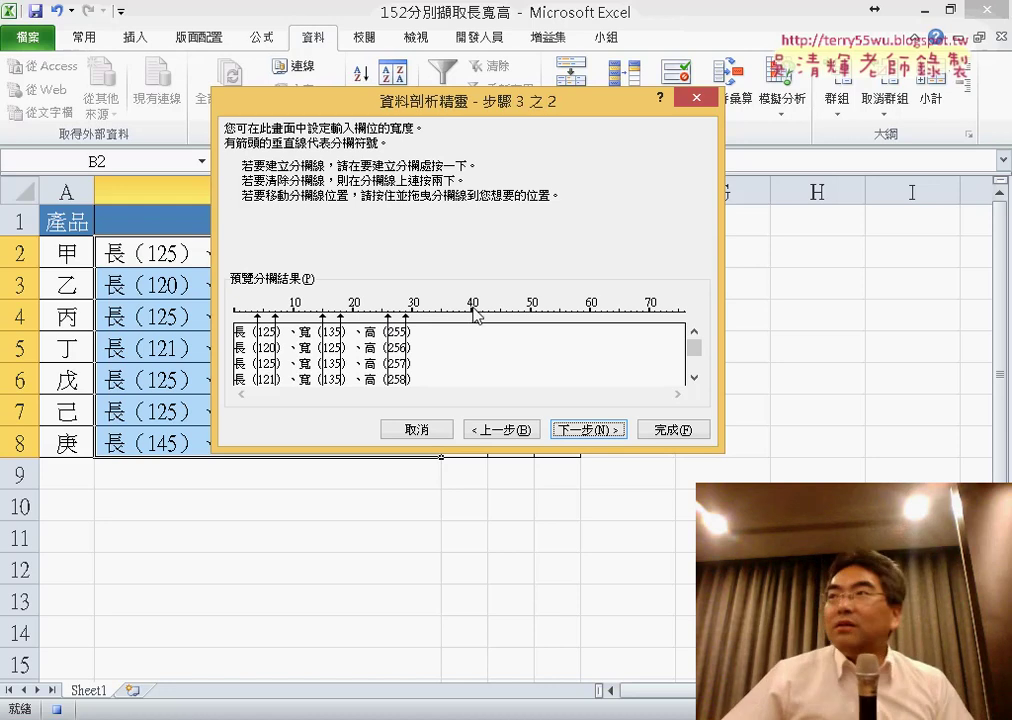
Set the leading, middle and trailing text columns to Do not import column.
click(608, 430)
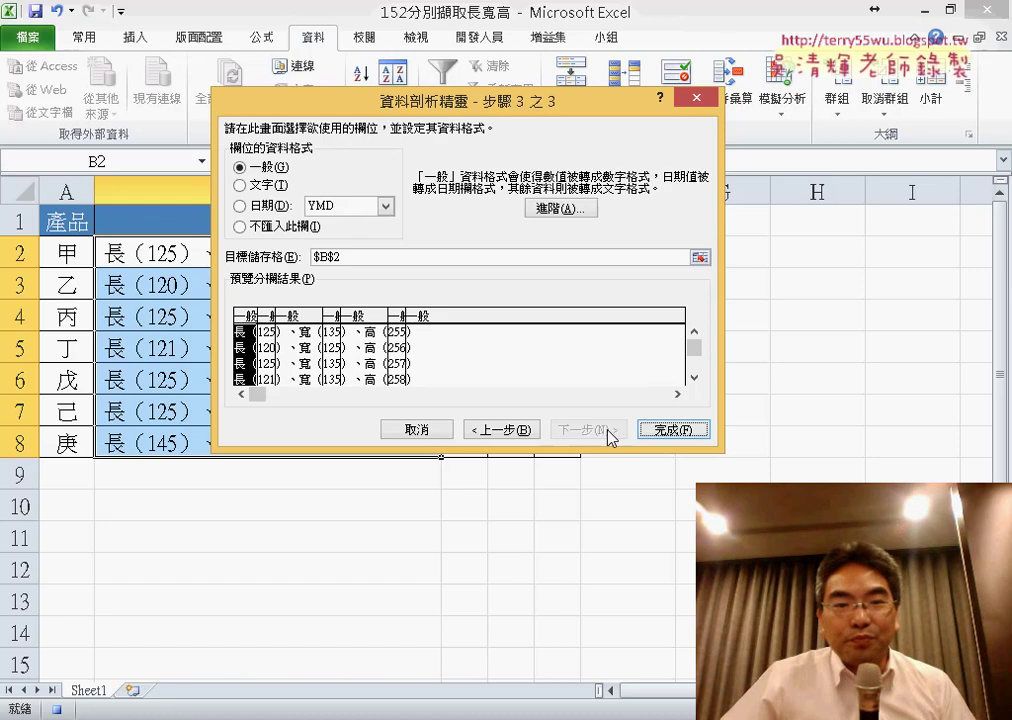
click(258, 229)
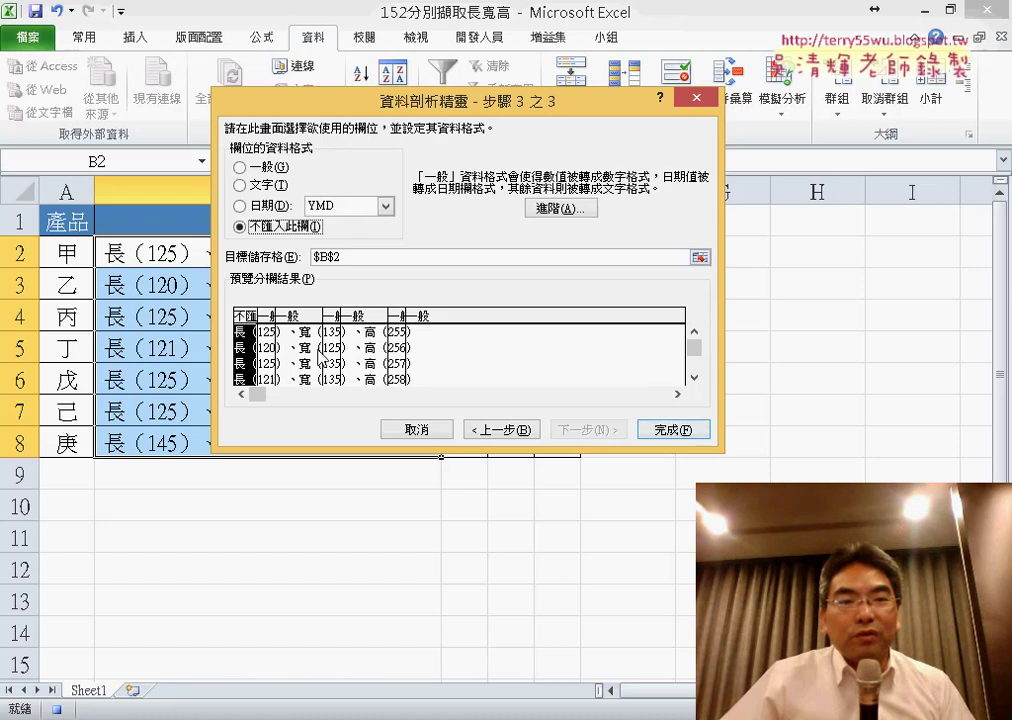
click(312, 354)
click(268, 228)
click(352, 354)
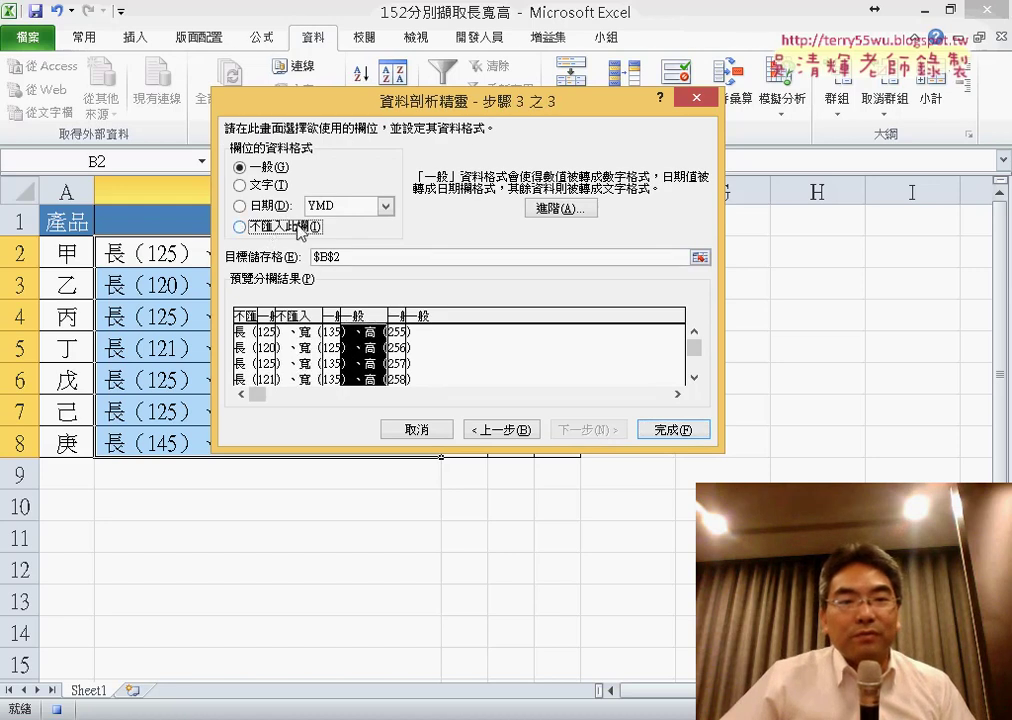
click(440, 367)
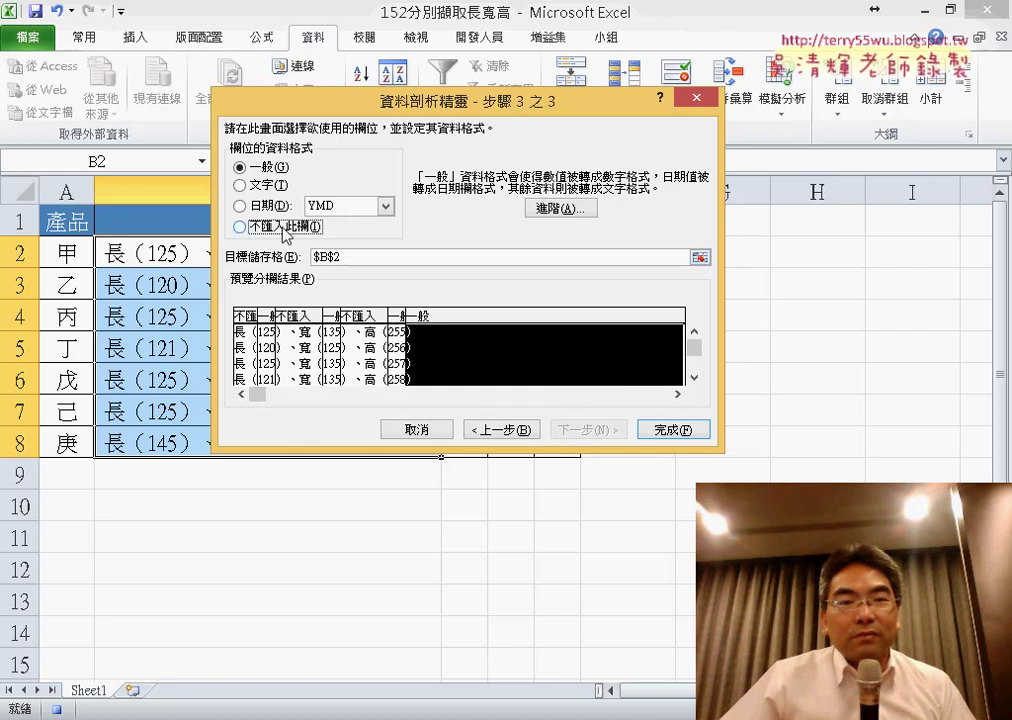
click(285, 228)
Set the split destination to C2 and finish the wizard.
drag(418, 112, 725, 125)
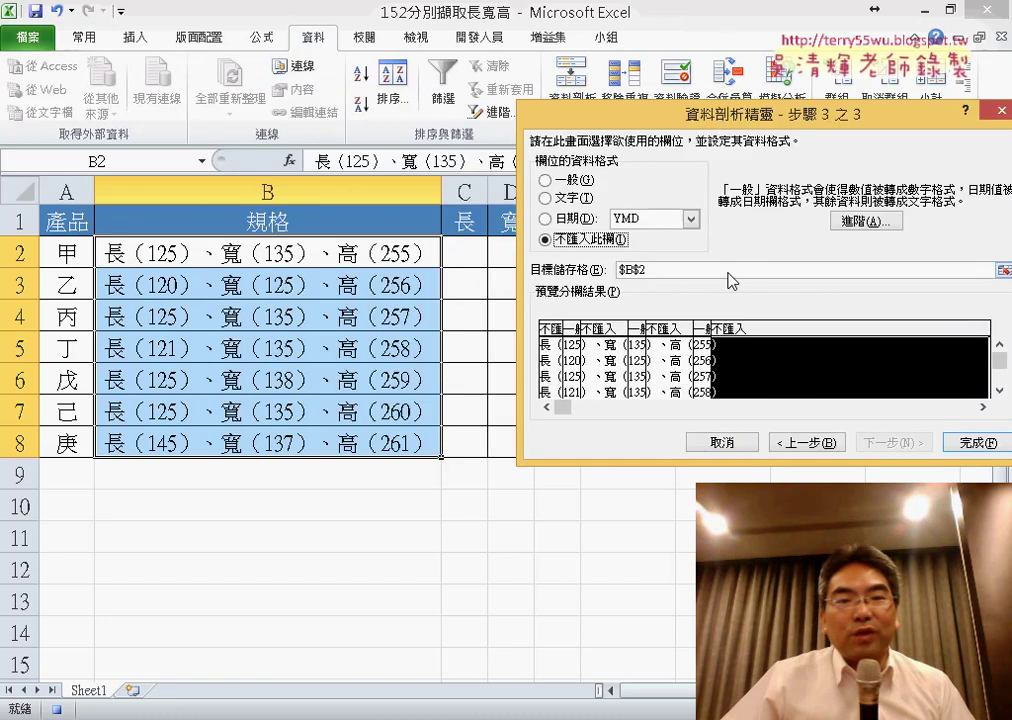
click(471, 256)
drag(651, 115, 316, 112)
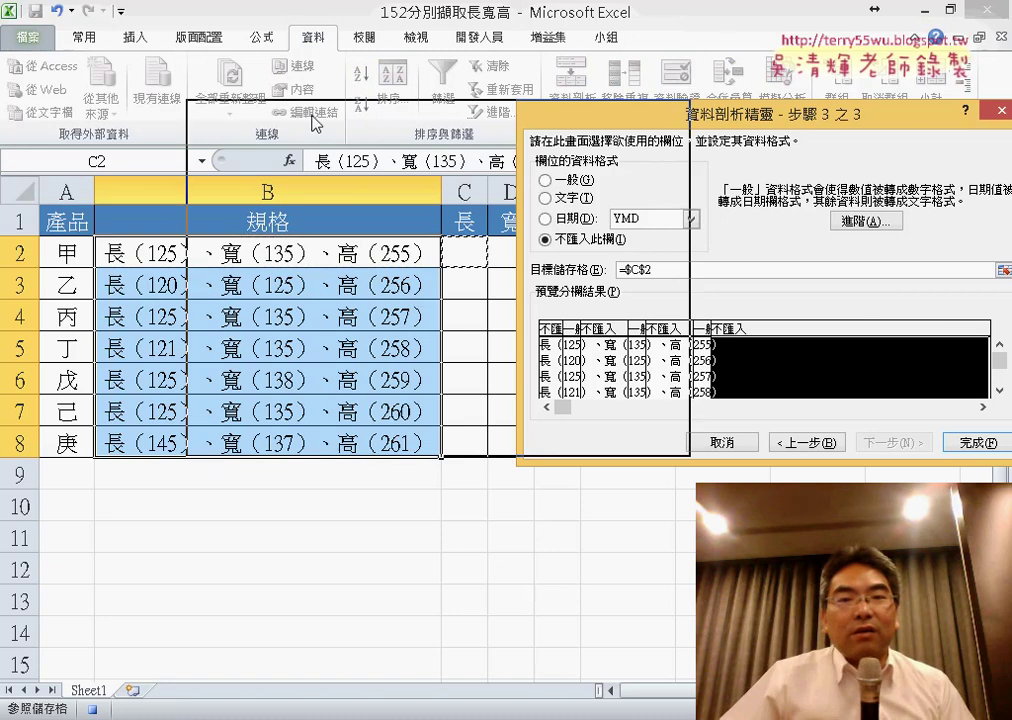
click(655, 441)
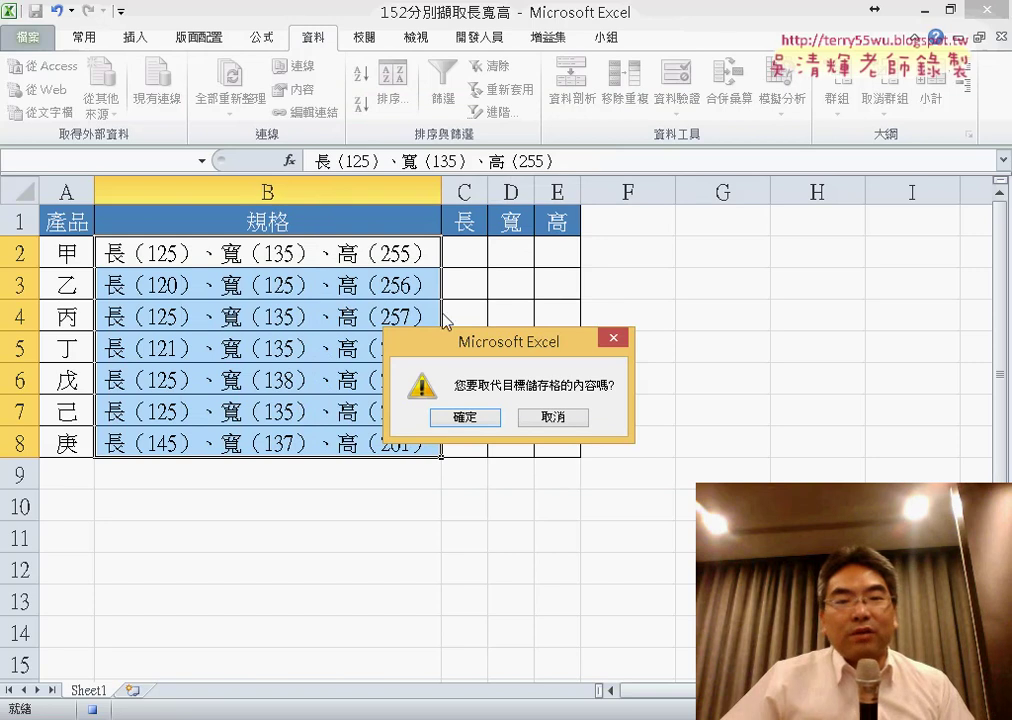
Confirm replacing cells, stop recording 資料剖析, then delete the numbers in C2:E8.
click(476, 420)
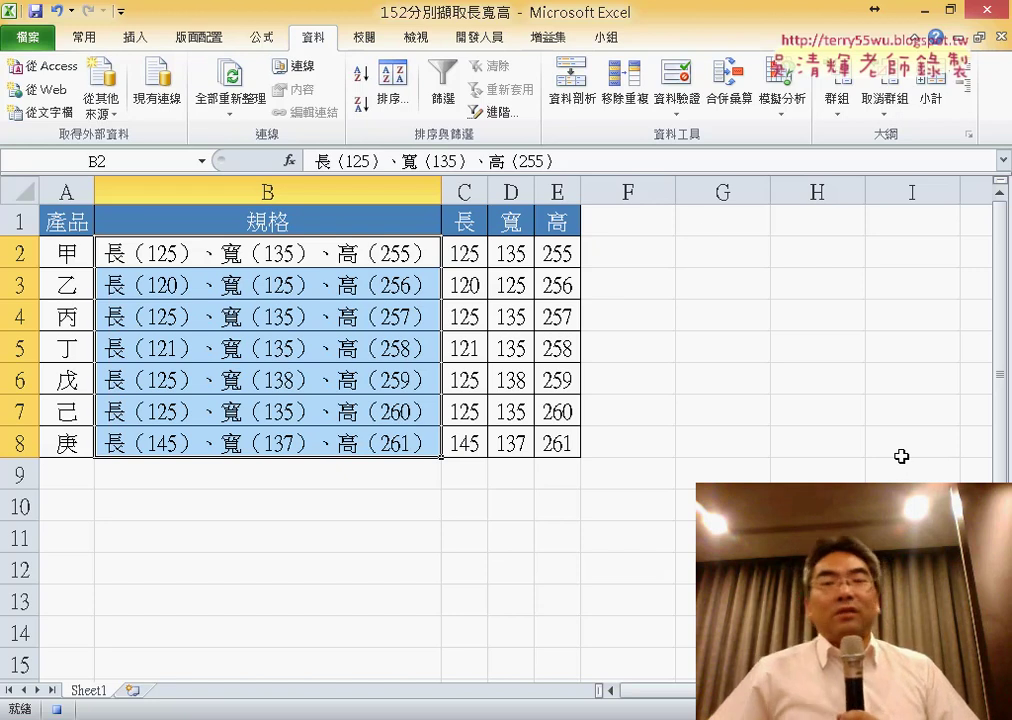
click(487, 46)
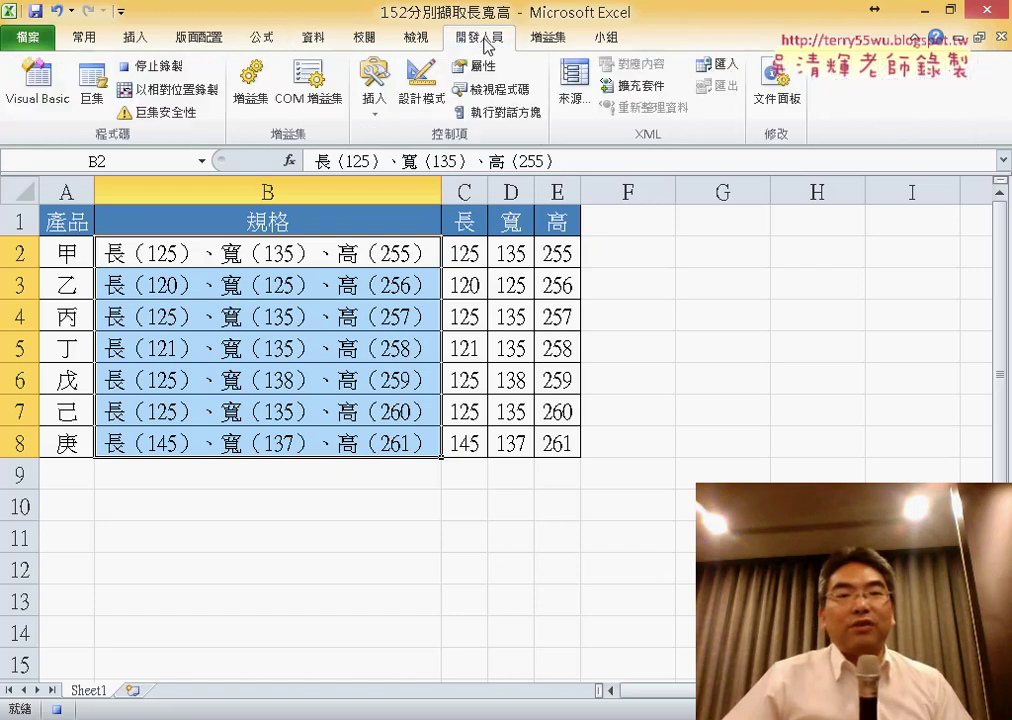
click(150, 68)
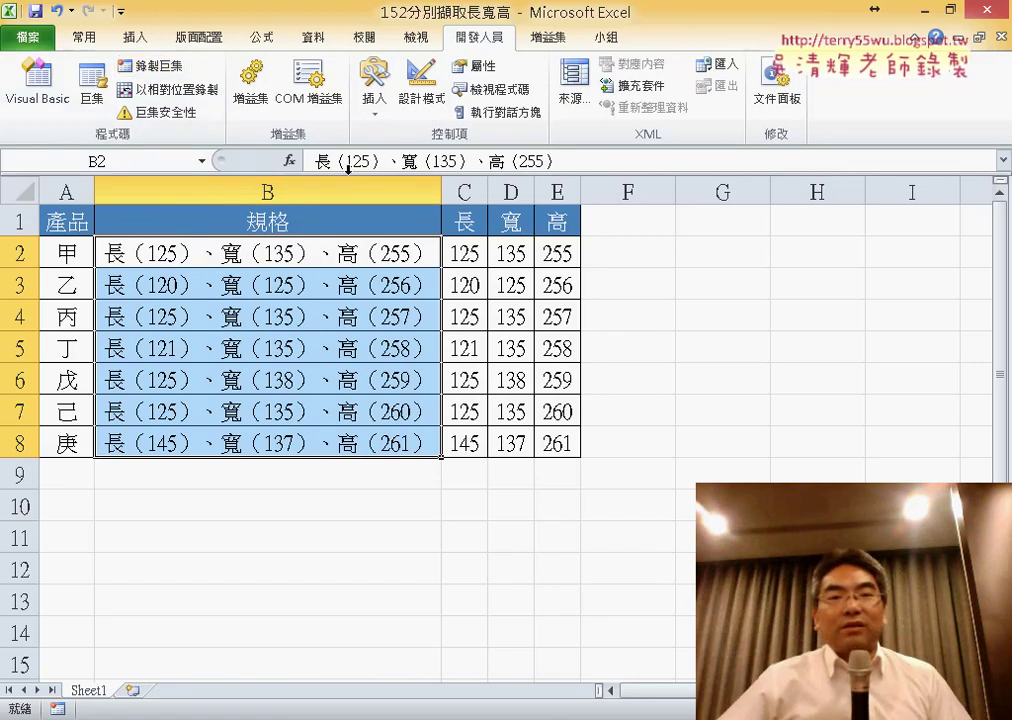
drag(467, 257, 566, 447)
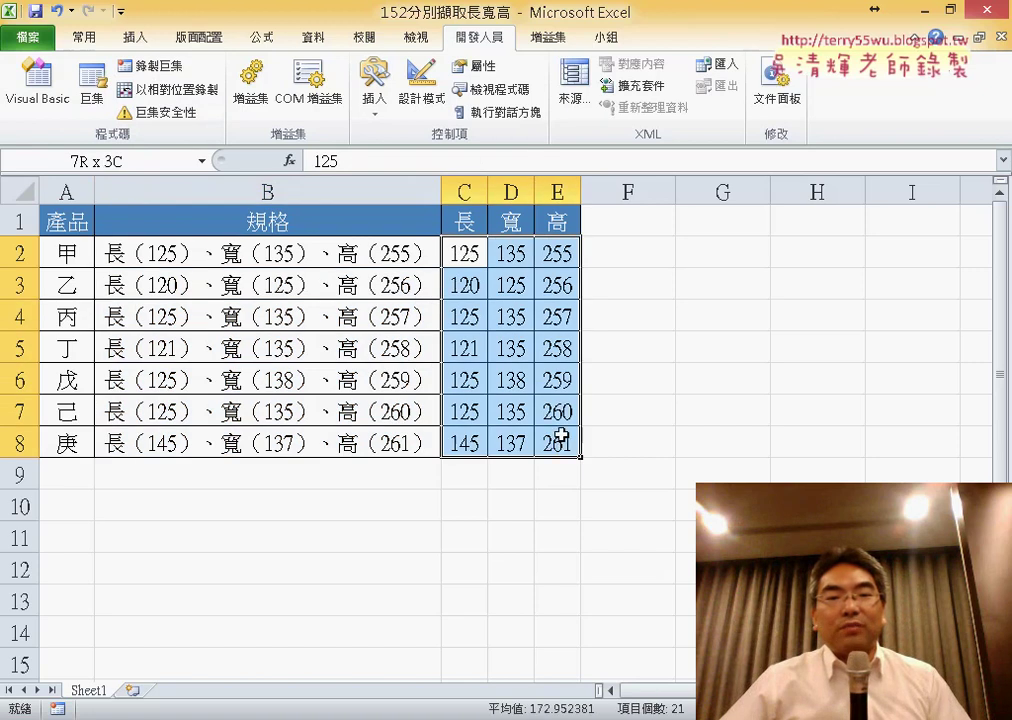
key(Delete)
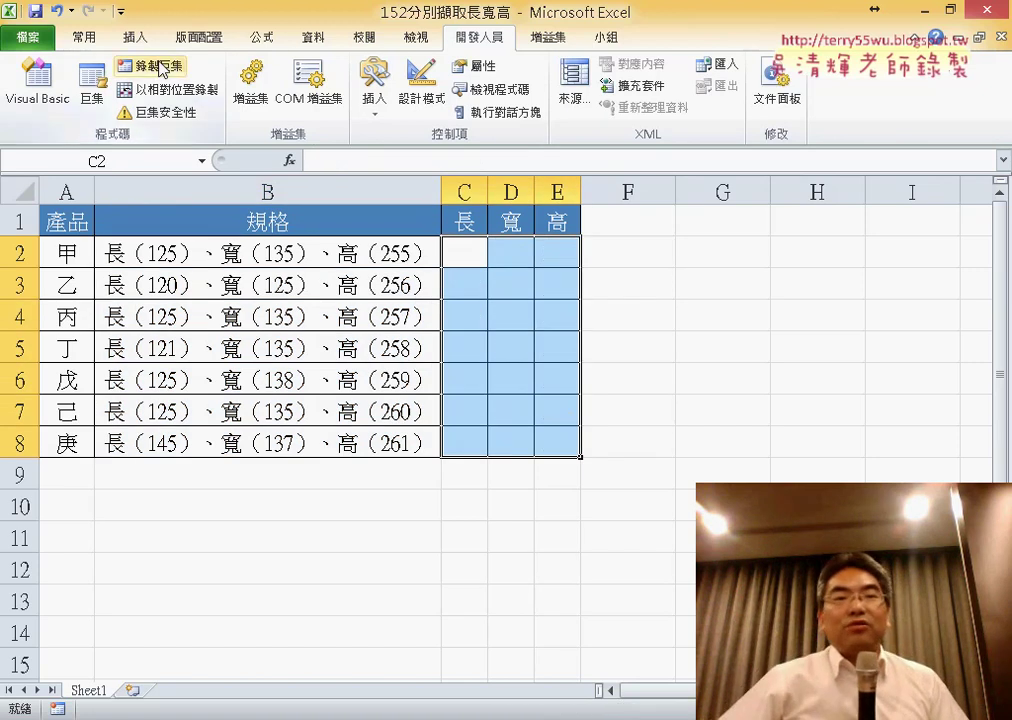
Run 資料剖析 from the Macros list and confirm replacing the C2:E8 contents.
click(92, 90)
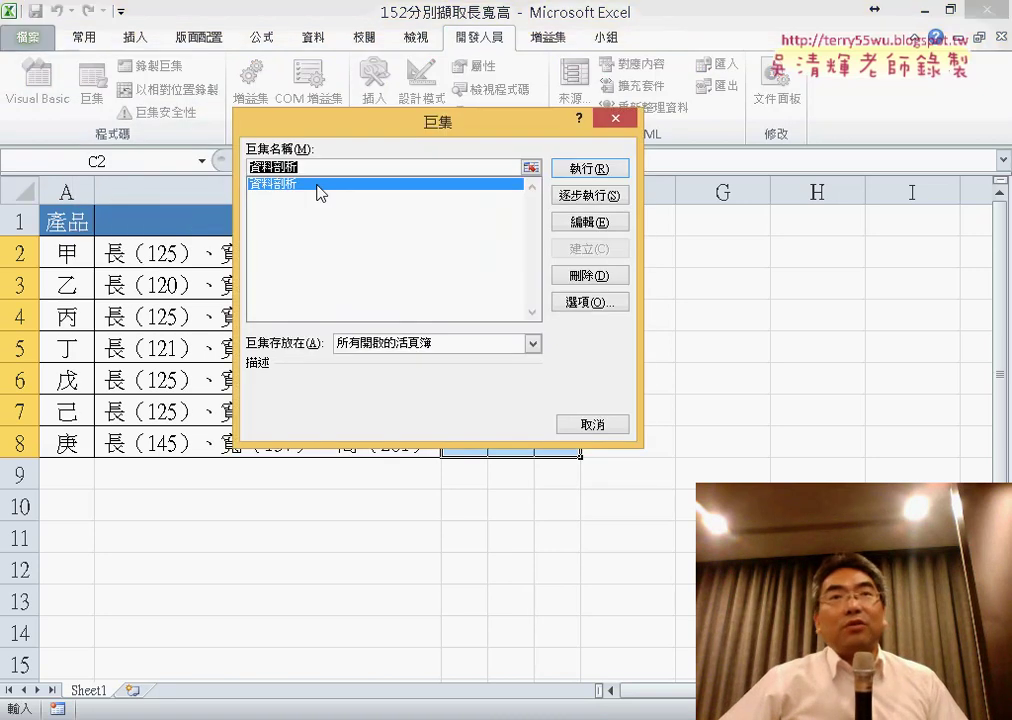
mouse_move(455, 125)
mouse_down()
mouse_move(239, 135)
mouse_move(858, 122)
mouse_up()
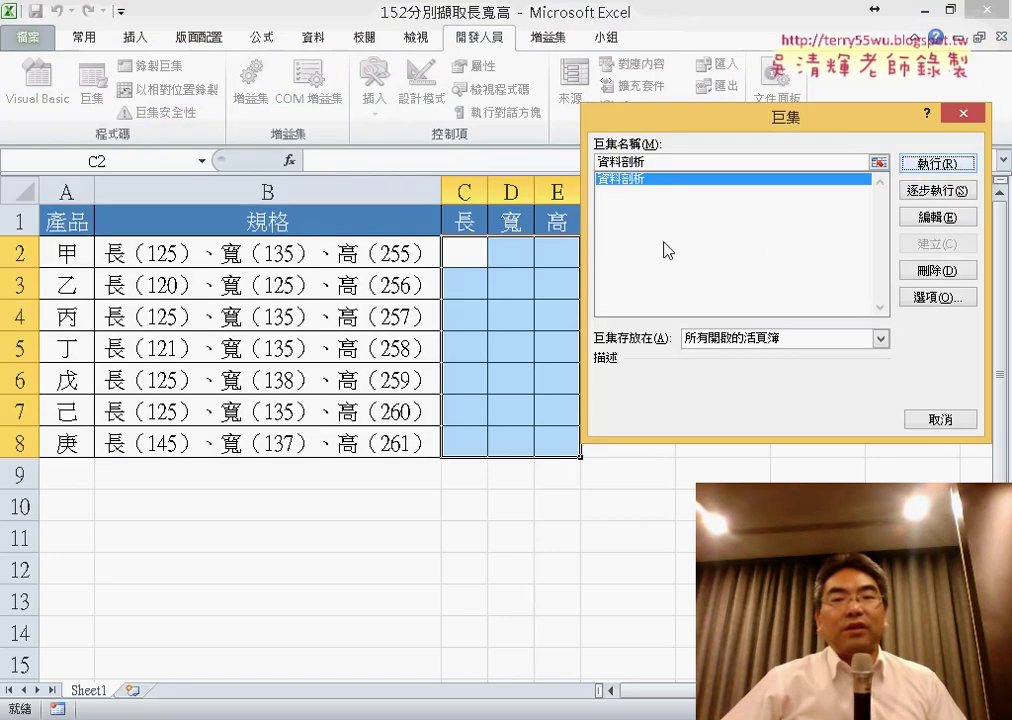
click(936, 165)
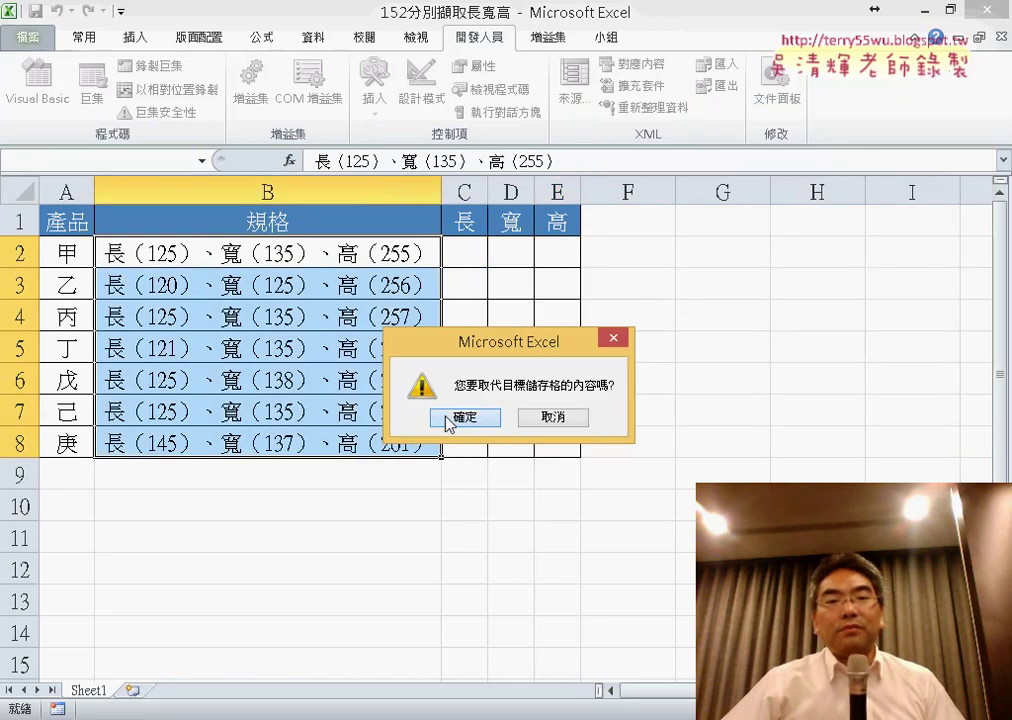
click(461, 417)
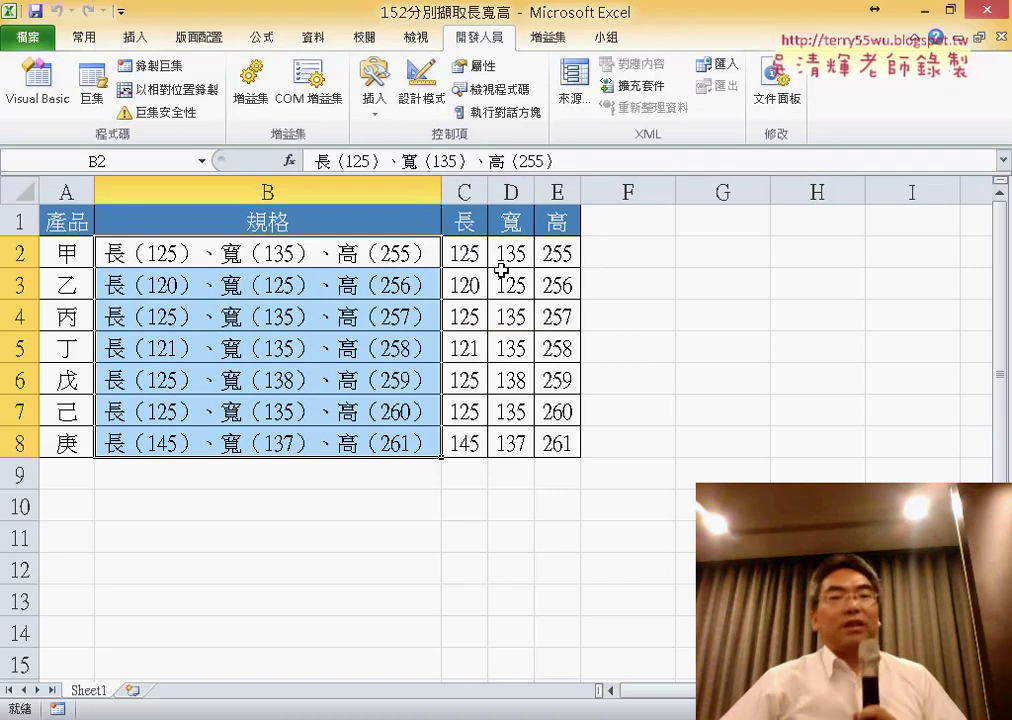
drag(470, 255, 556, 440)
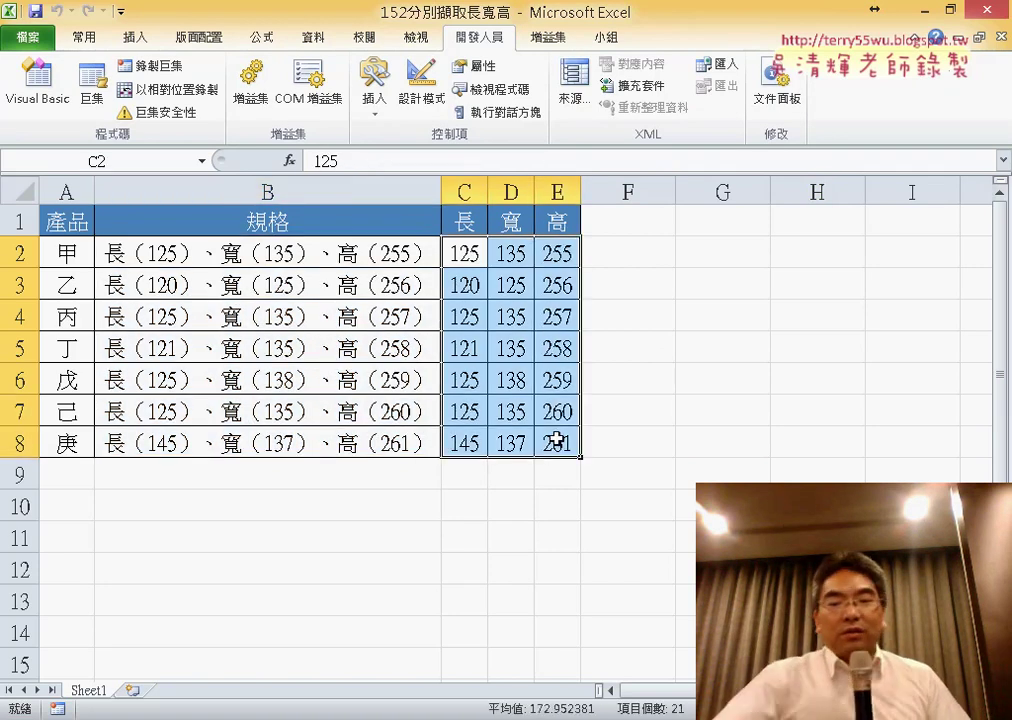
Restore the C2:E8 numbers with undo and select empty cell G4.
key(Delete)
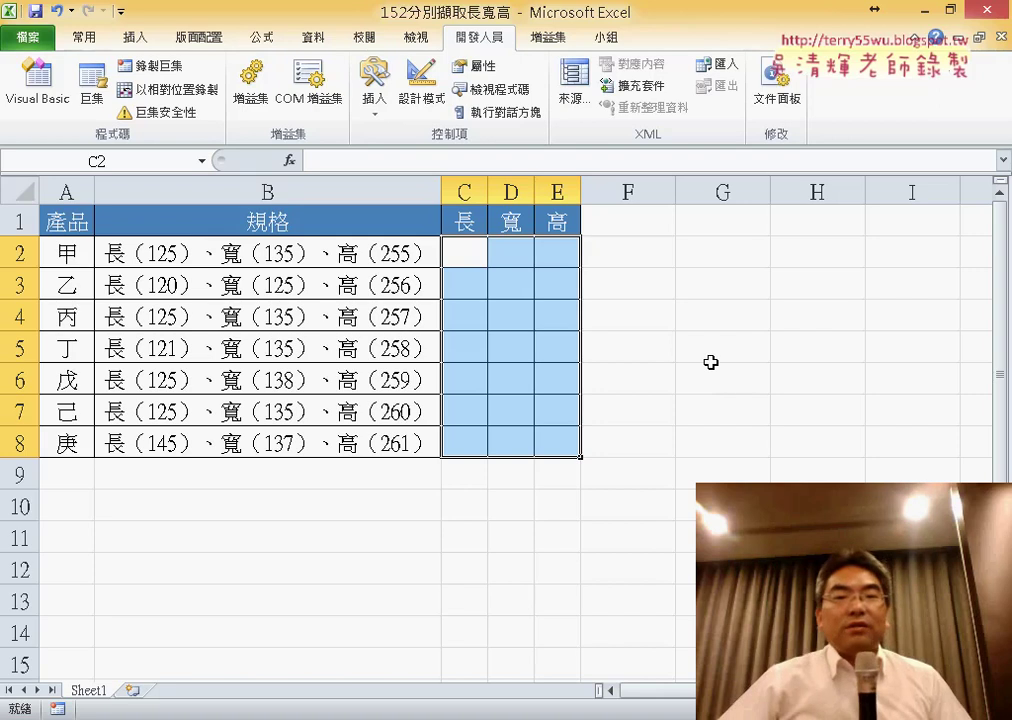
key(ctrl+z)
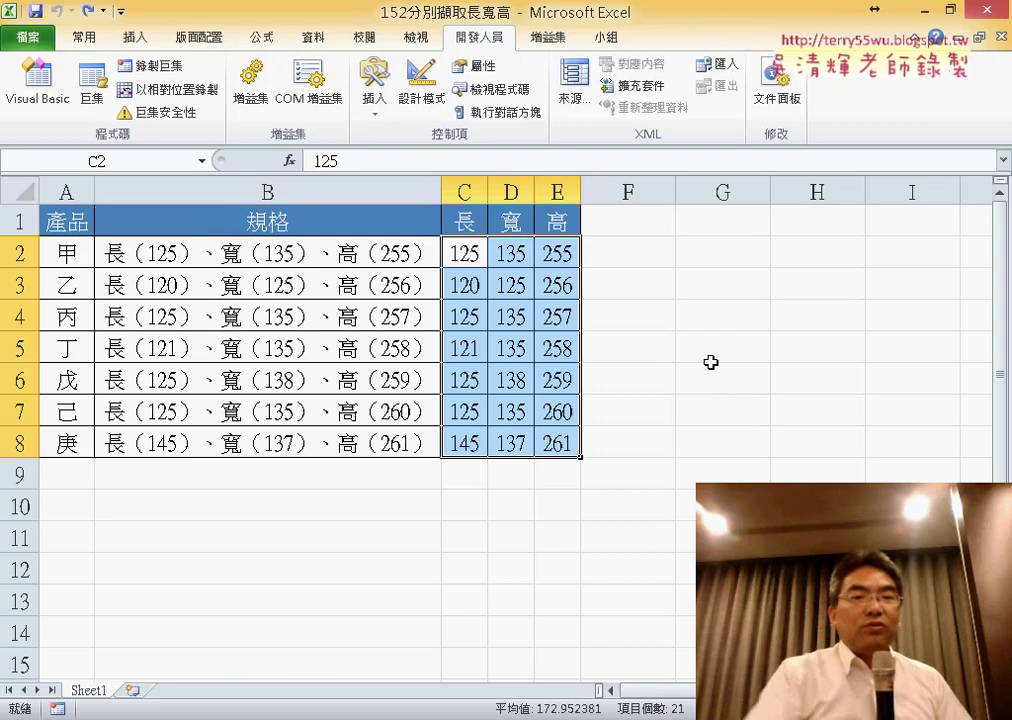
click(766, 326)
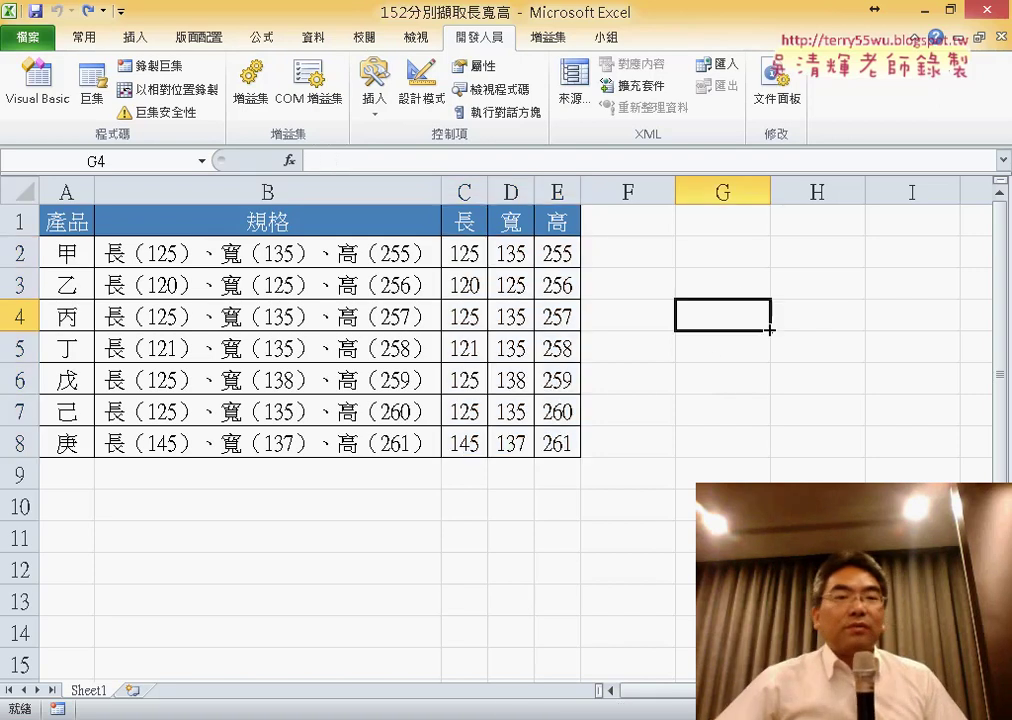
Record a macro named 清除 that deletes C2:E8, then stop recording.
click(147, 65)
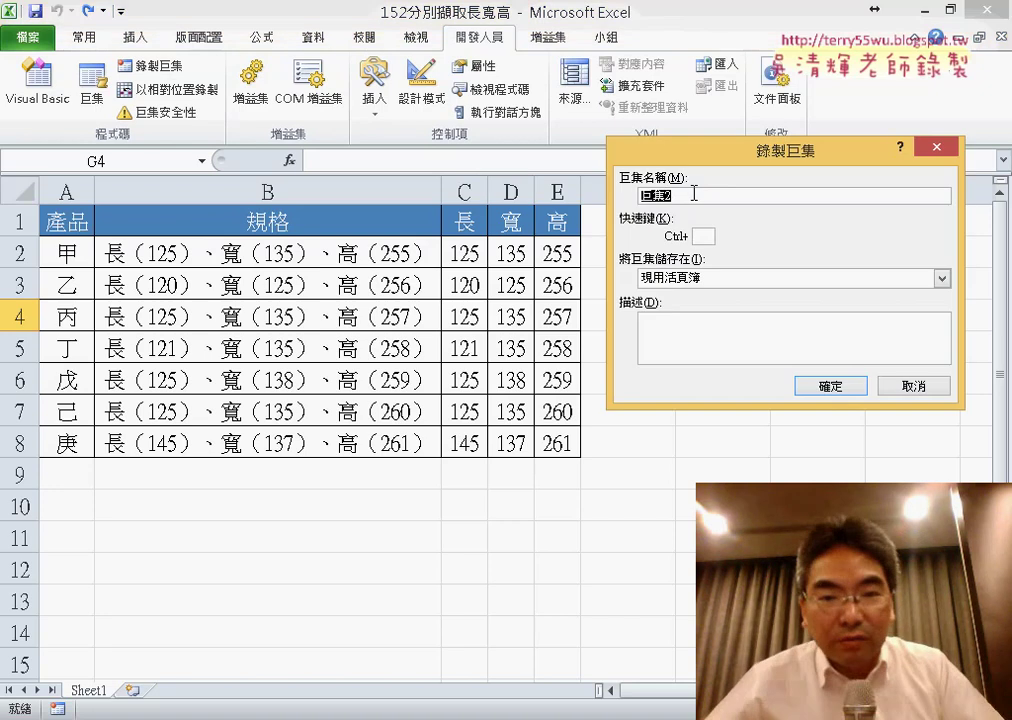
text(清)
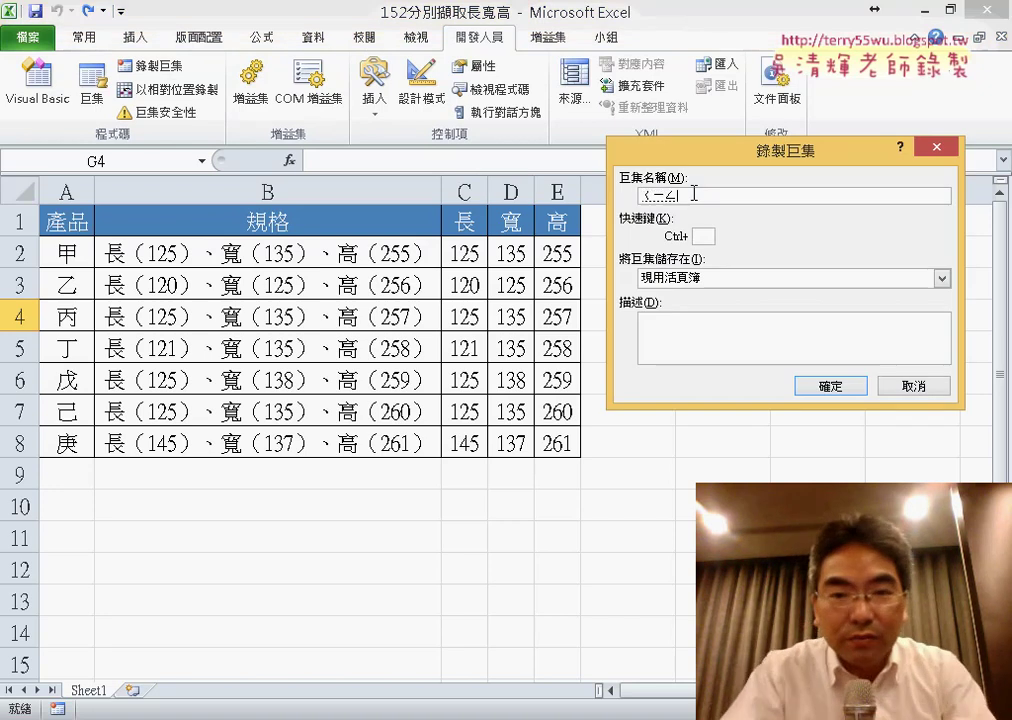
text(除)
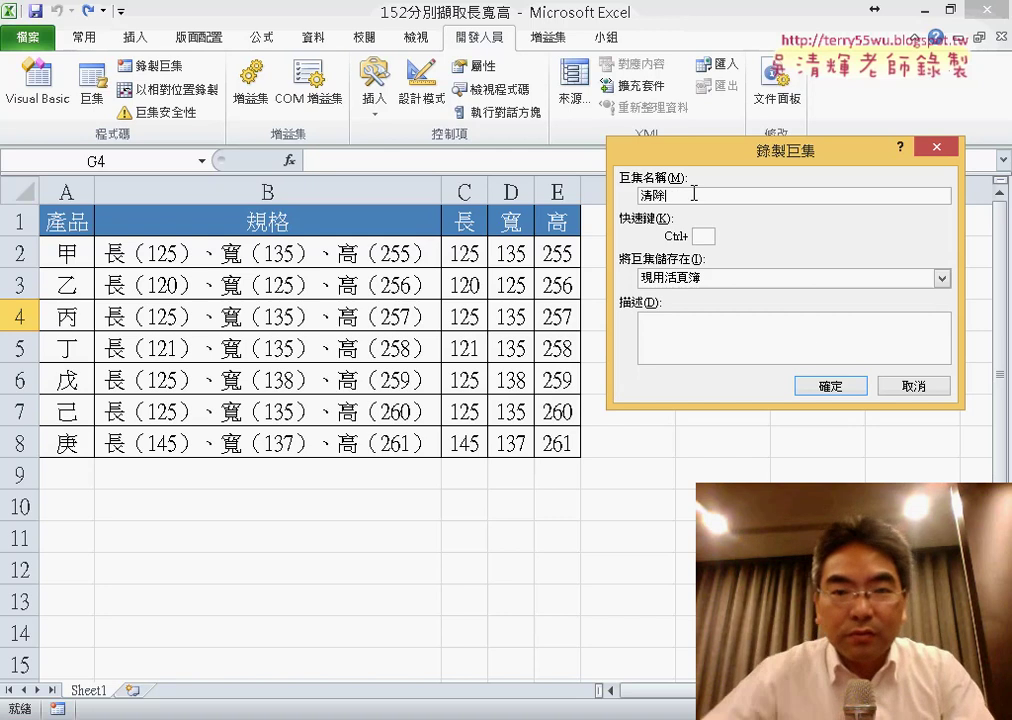
click(831, 386)
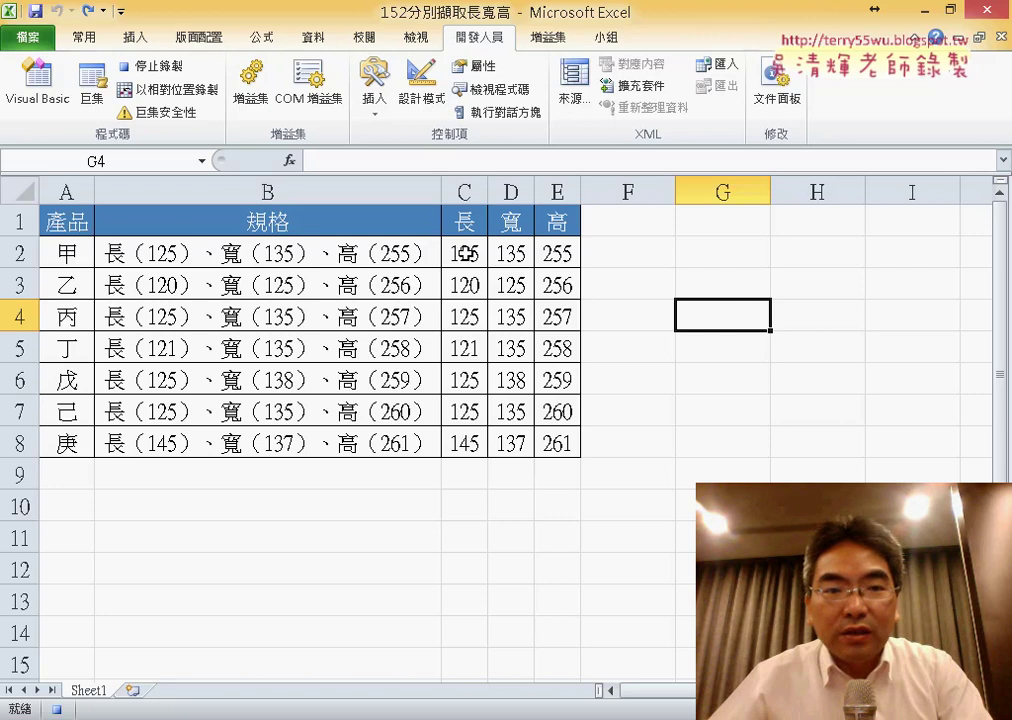
drag(466, 253, 555, 452)
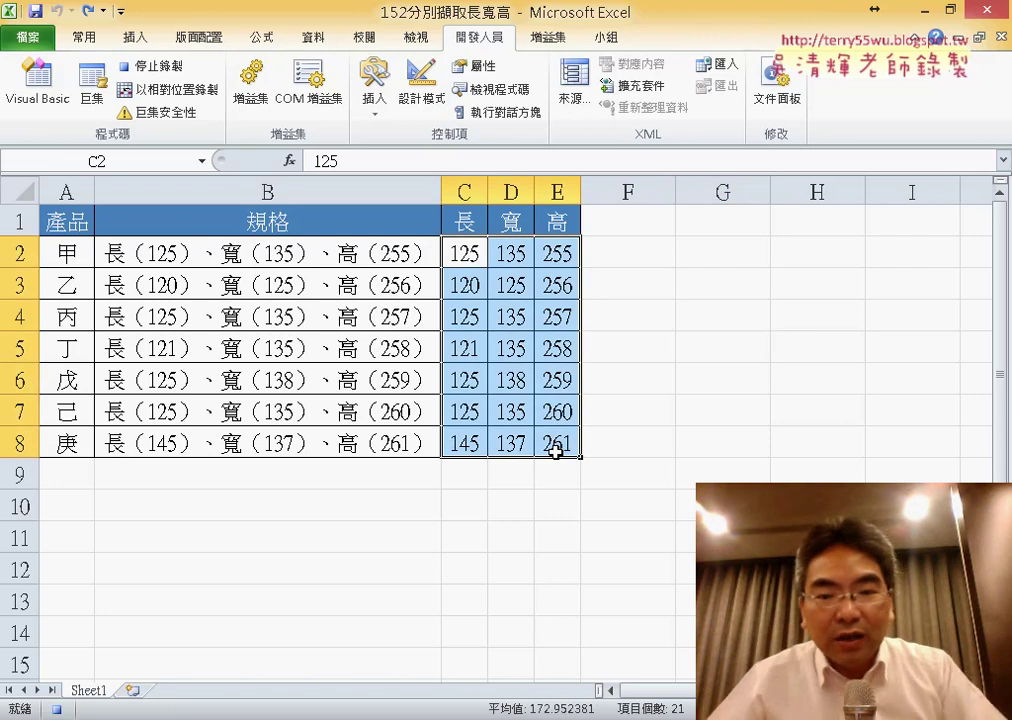
key(Delete)
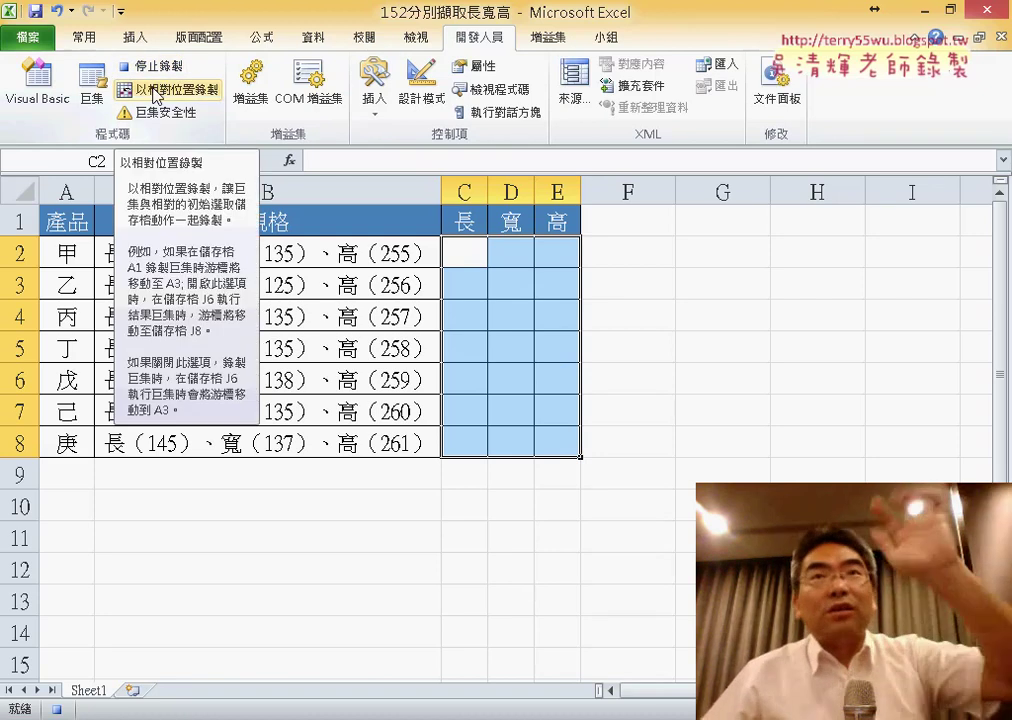
click(158, 88)
click(152, 66)
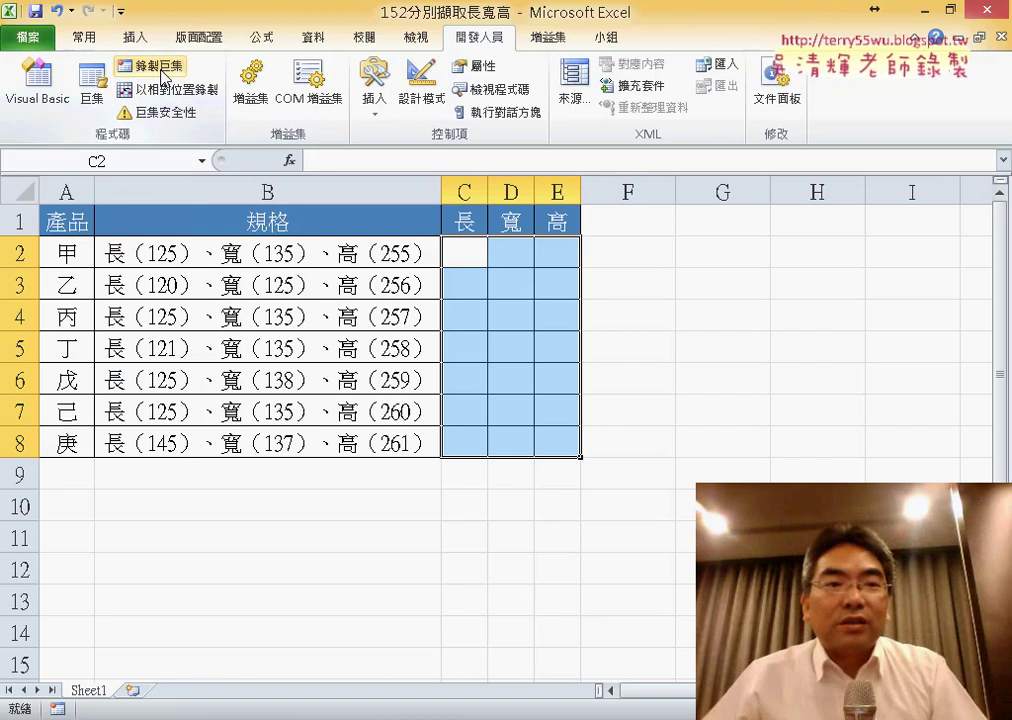
click(91, 85)
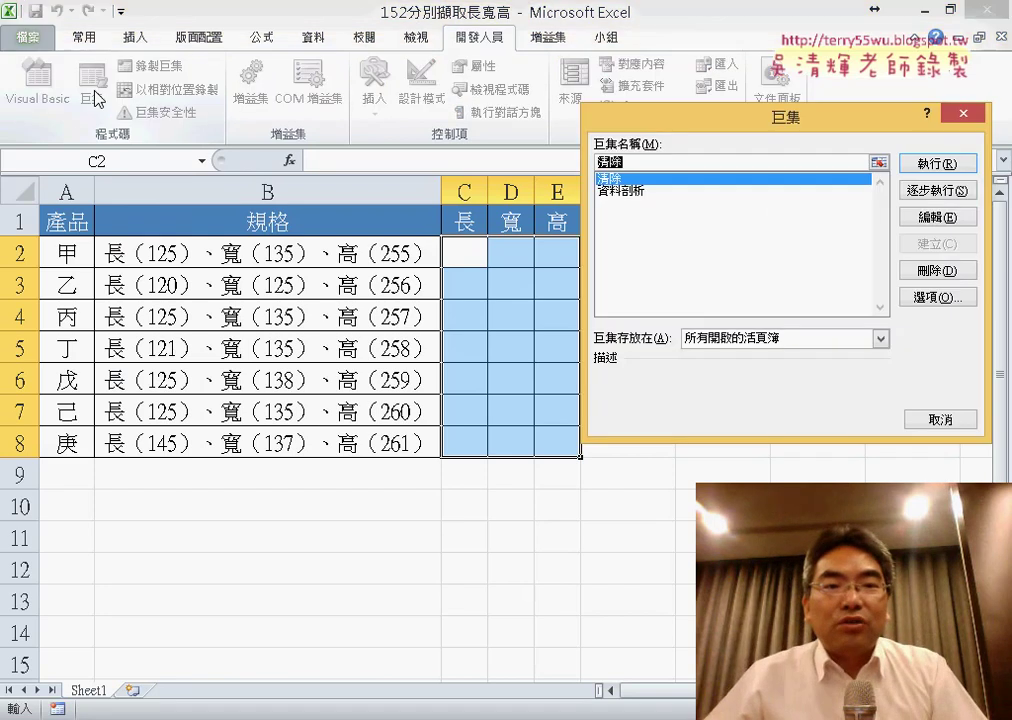
click(655, 191)
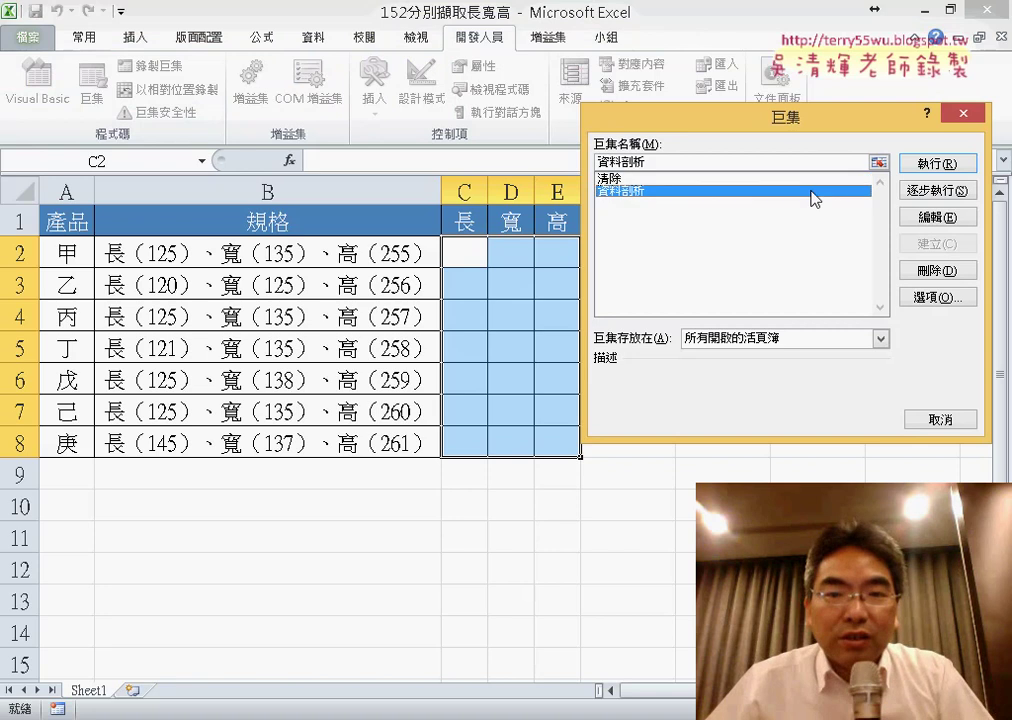
click(937, 164)
click(492, 418)
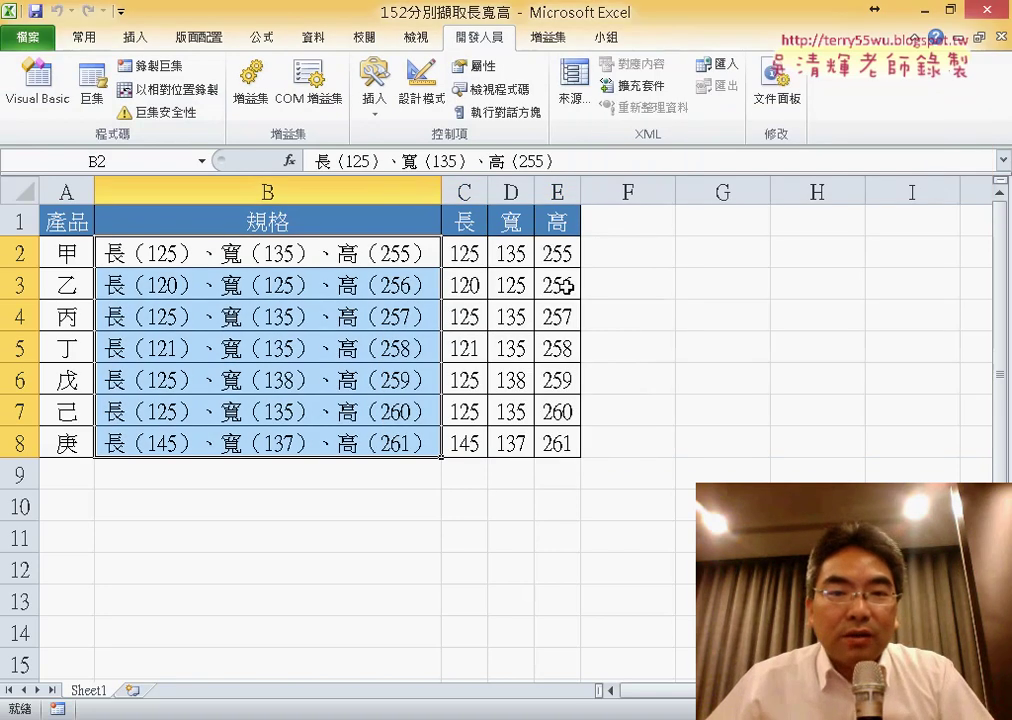
click(91, 82)
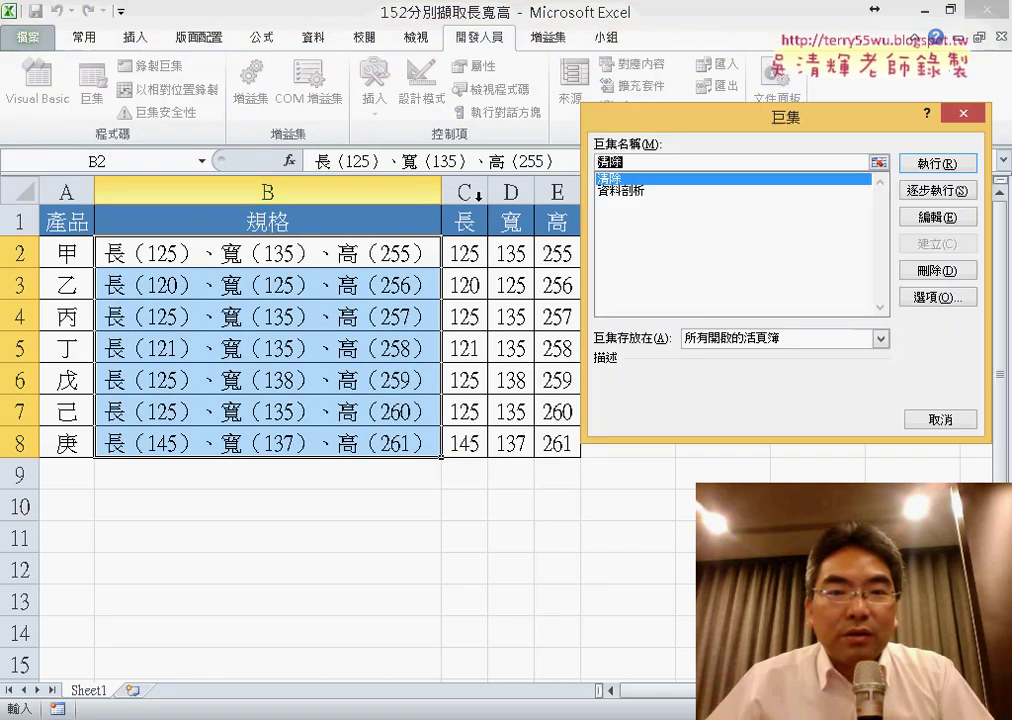
click(937, 163)
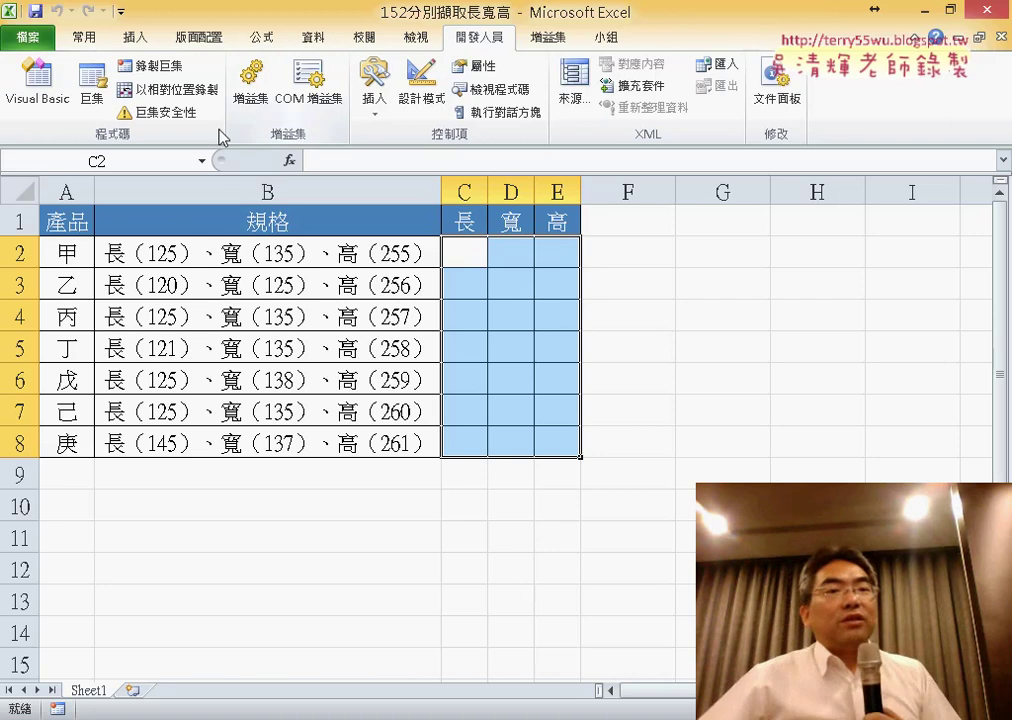
click(92, 85)
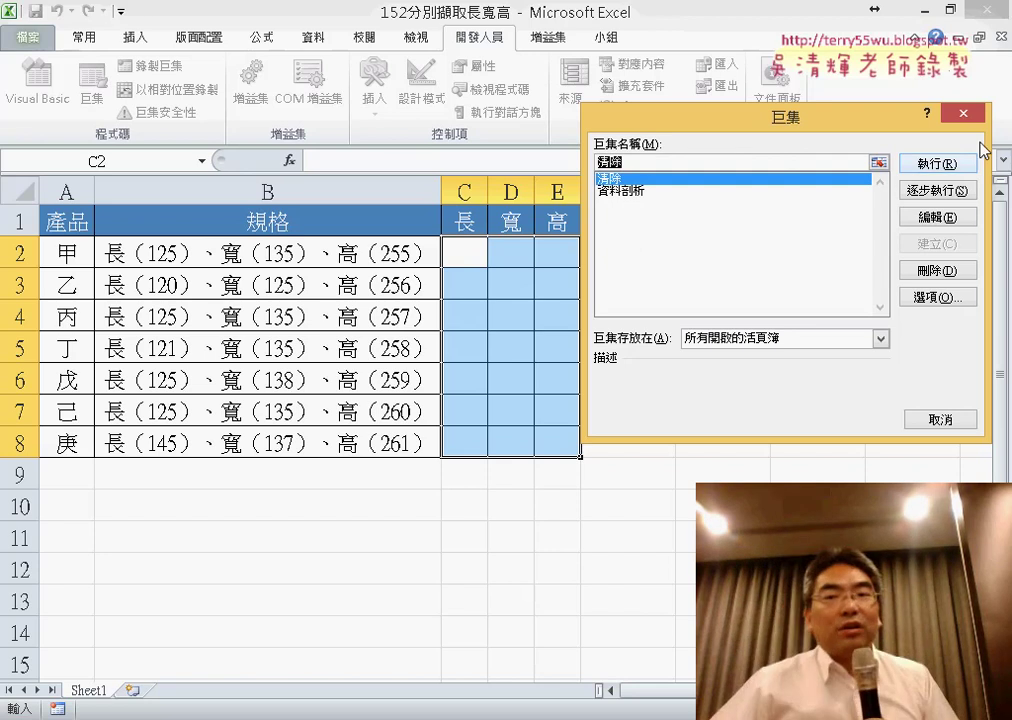
click(963, 113)
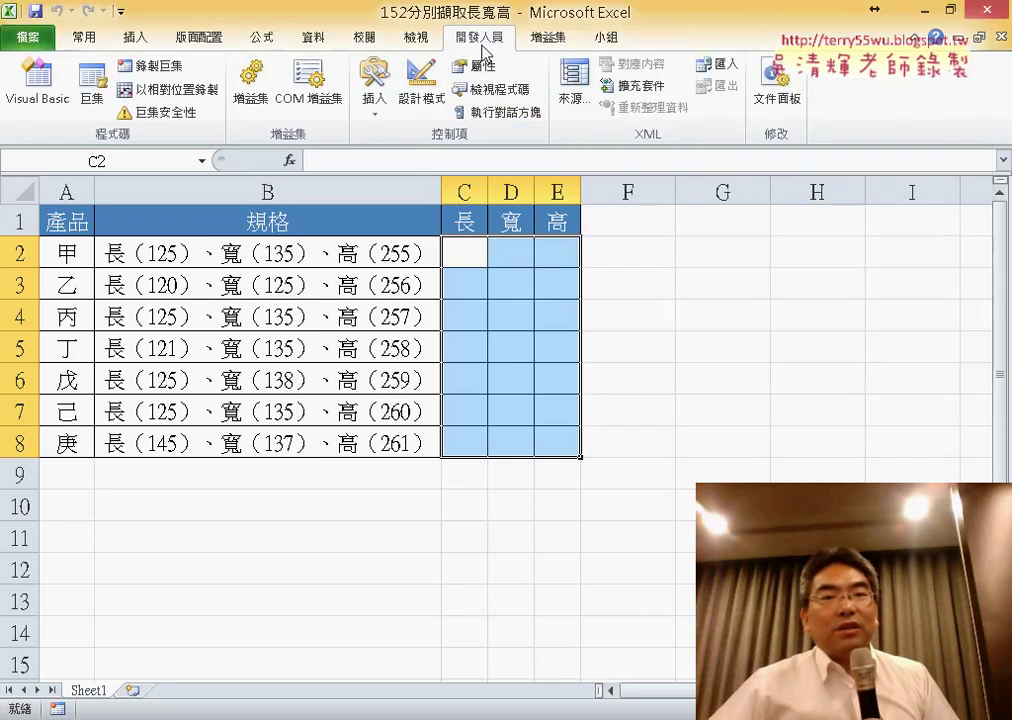
Show the Form Controls palette from Developer > Insert.
click(375, 100)
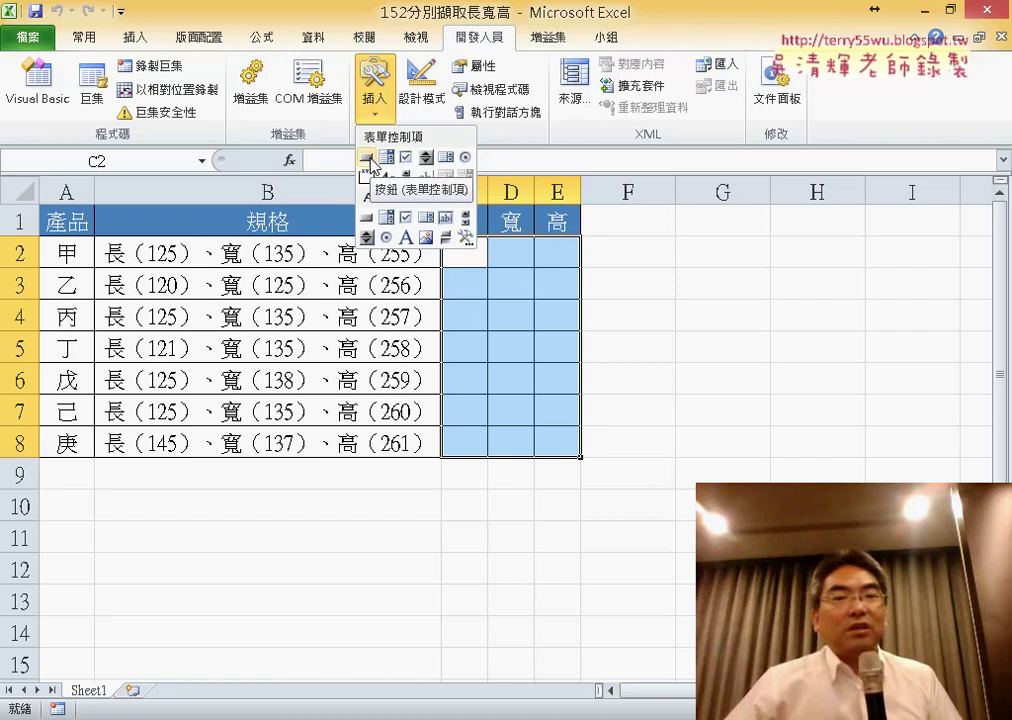
Draw a form button over F1:H2 and assign it the 資料剖析 macro.
click(368, 158)
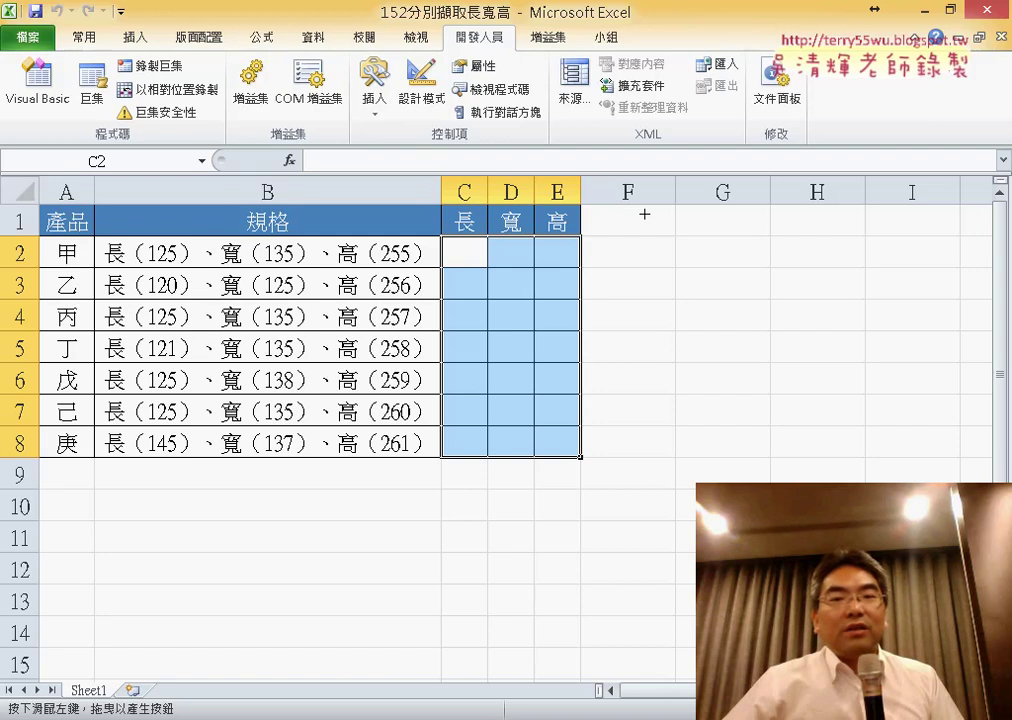
mouse_move(638, 211)
mouse_down()
mouse_move(844, 267)
mouse_move(712, 237)
mouse_move(818, 287)
mouse_move(830, 261)
mouse_up()
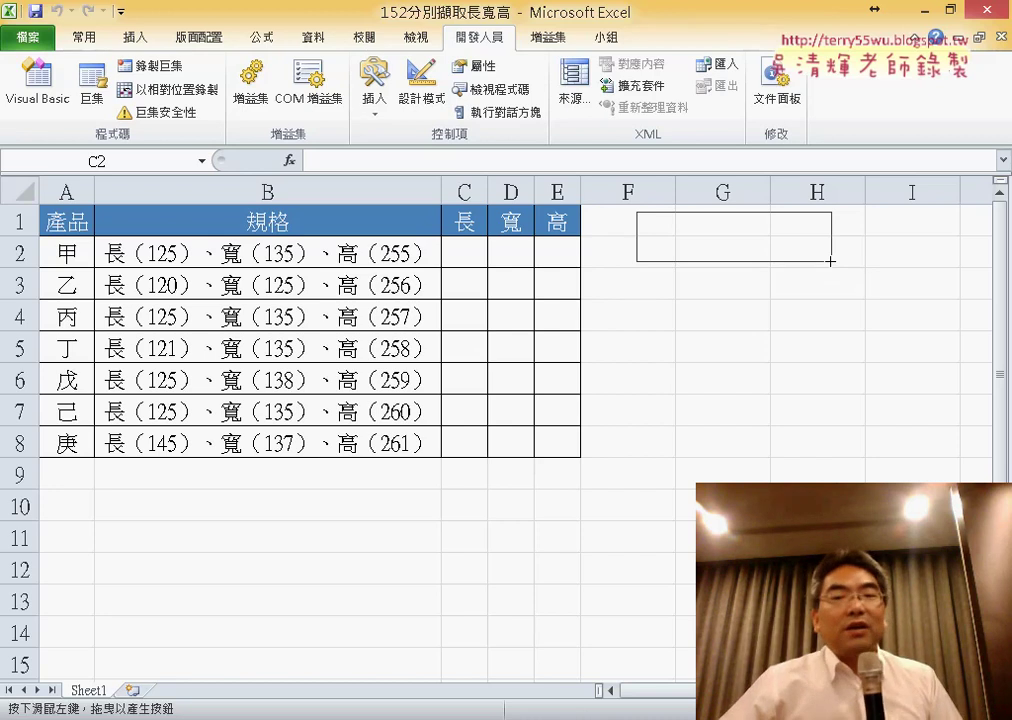
drag(830, 261, 830, 261)
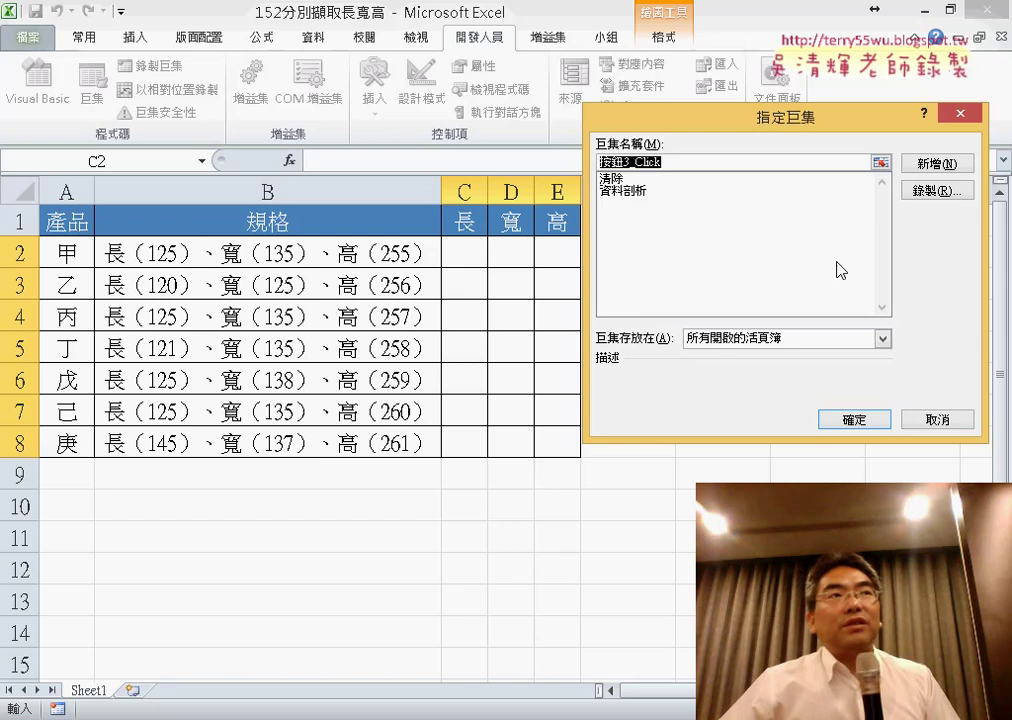
click(641, 192)
double_click(660, 162)
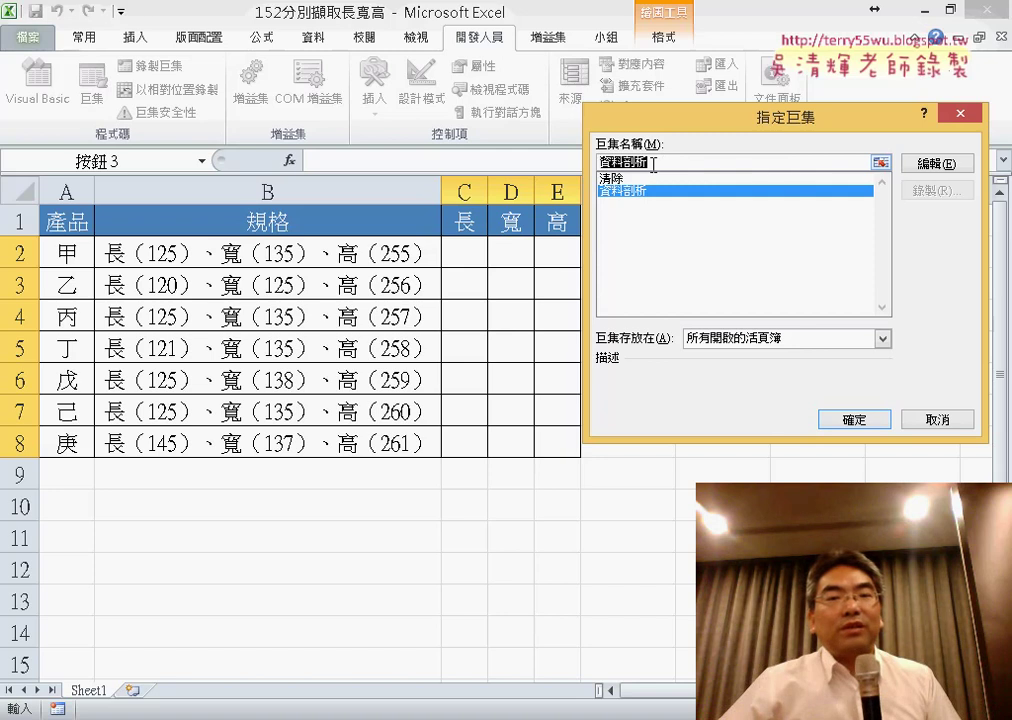
right_click(653, 163)
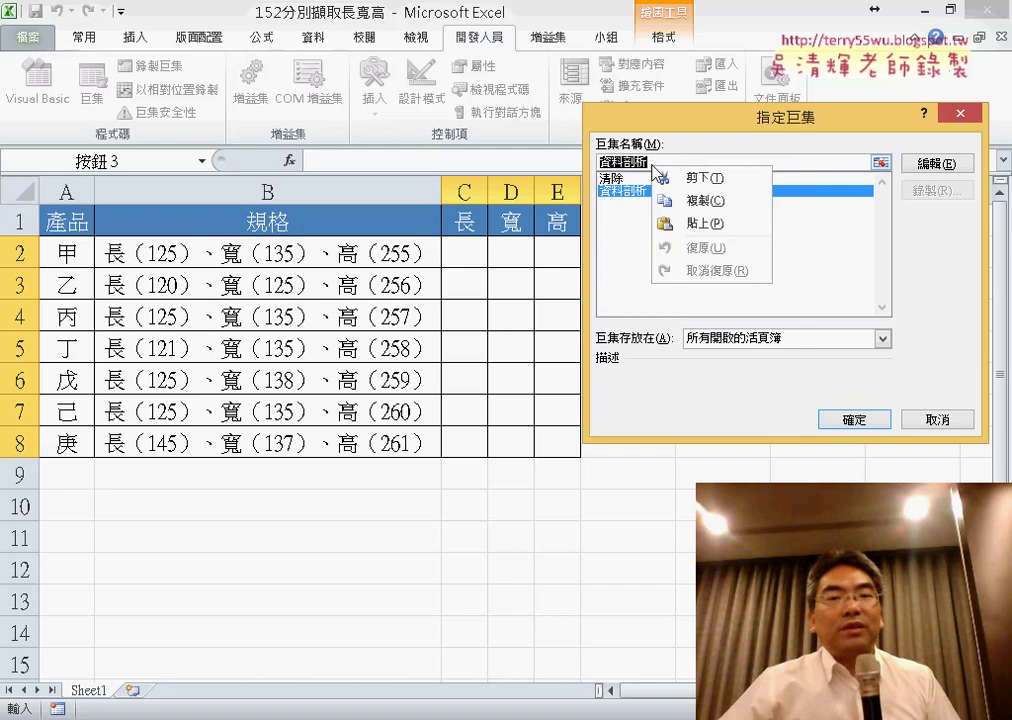
click(694, 201)
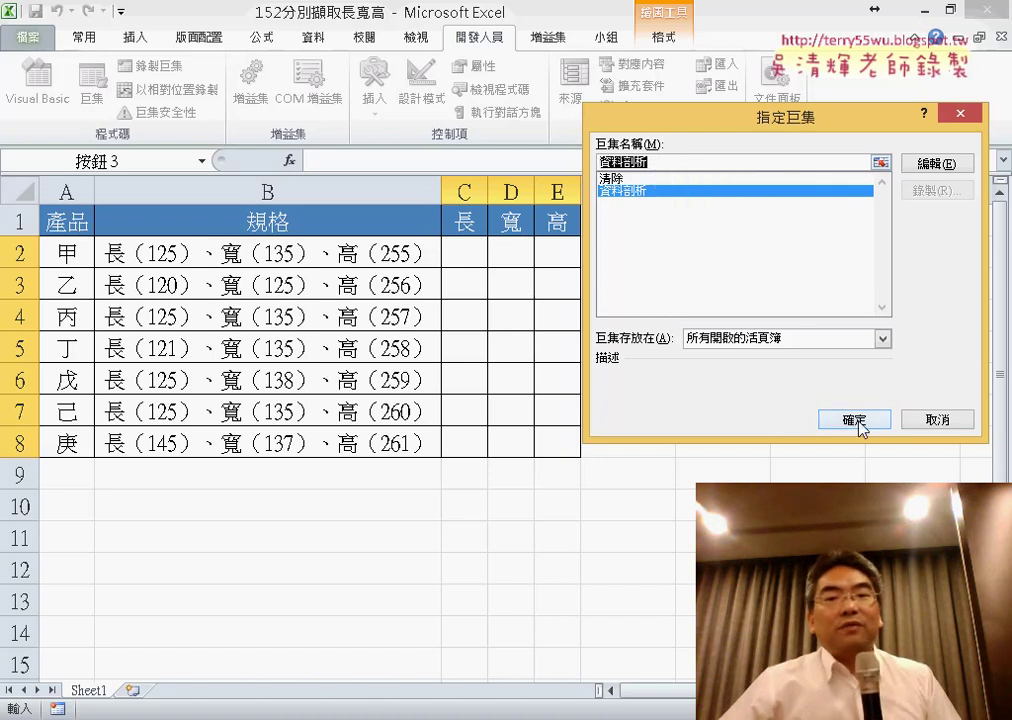
click(855, 420)
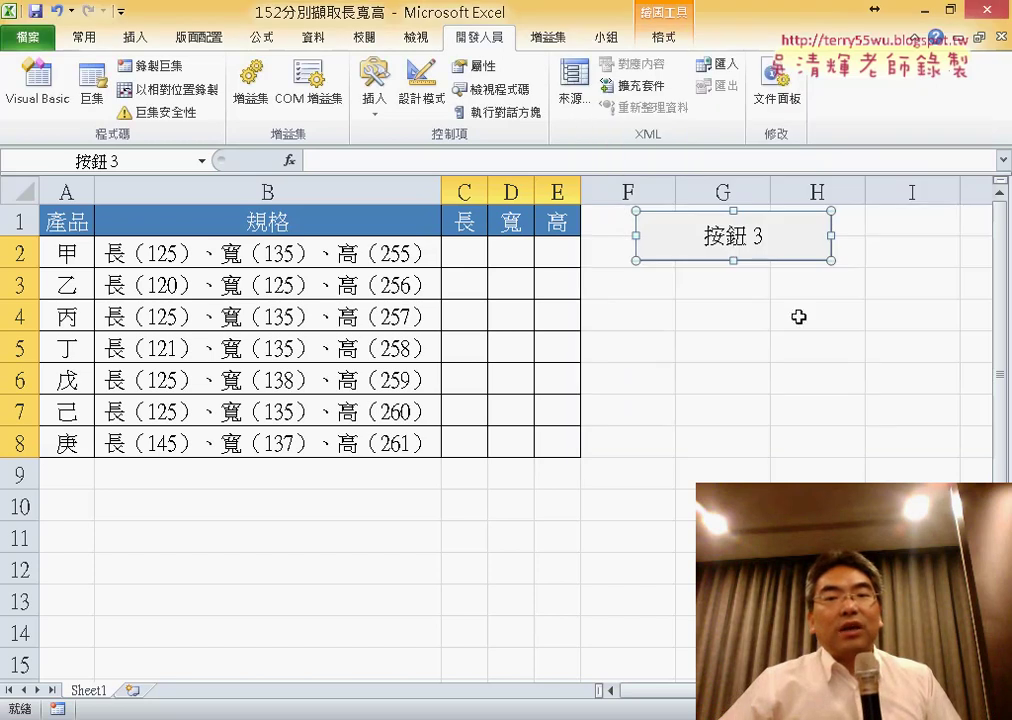
Change the button's caption to 資料剖析.
click(718, 236)
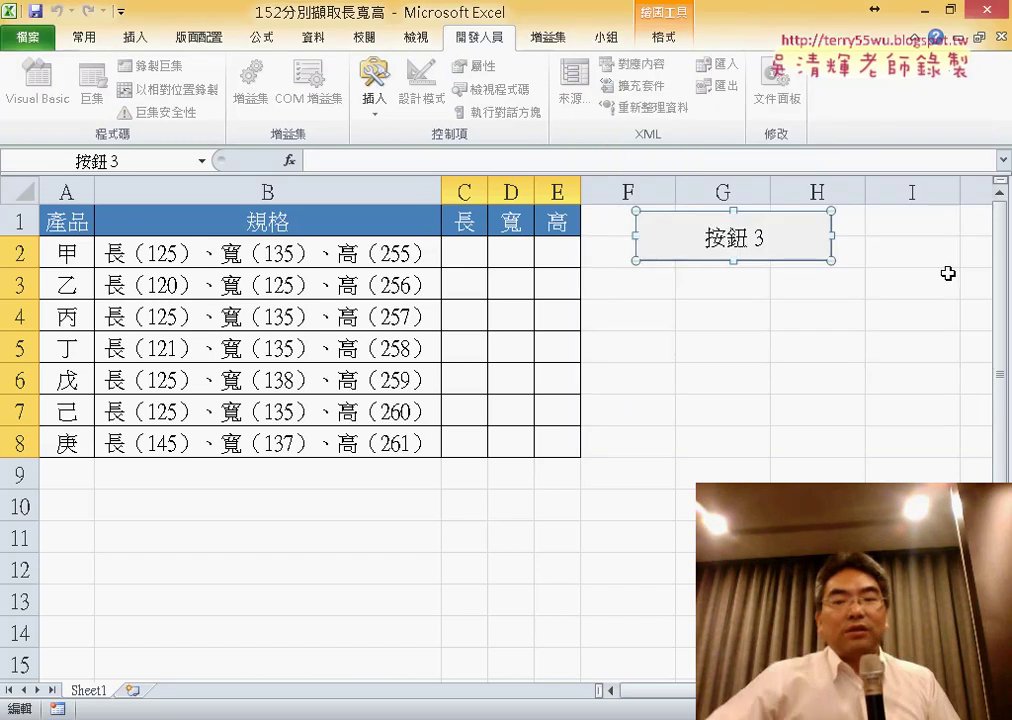
key(BackSpace)
key(Delete)
key(Delete)
key(Delete)
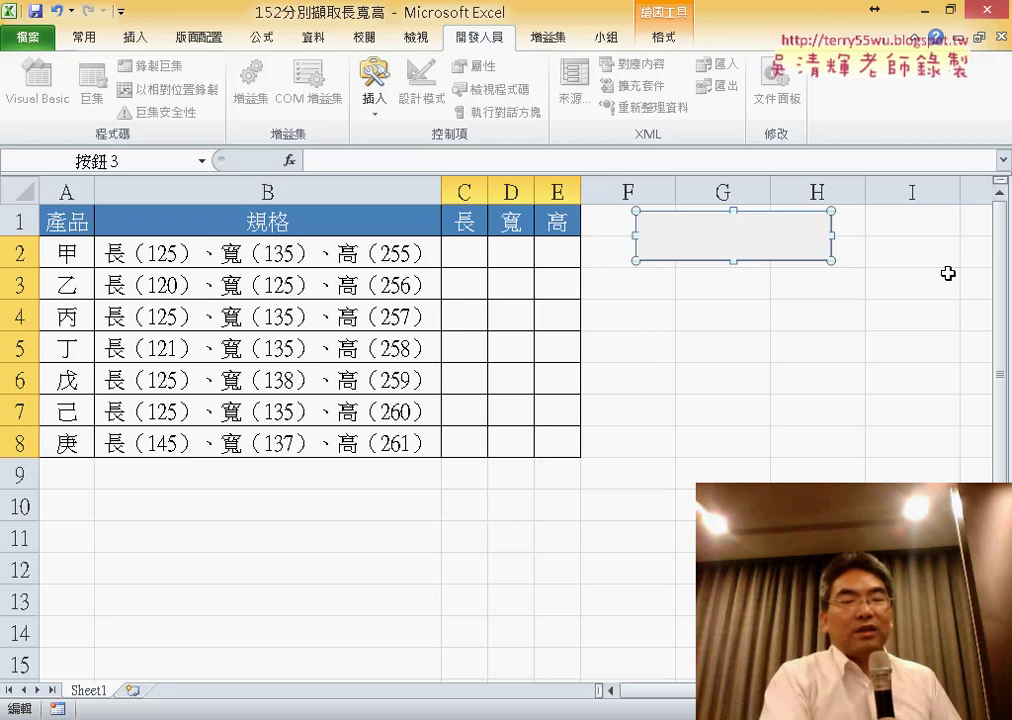
text(資料剖析)
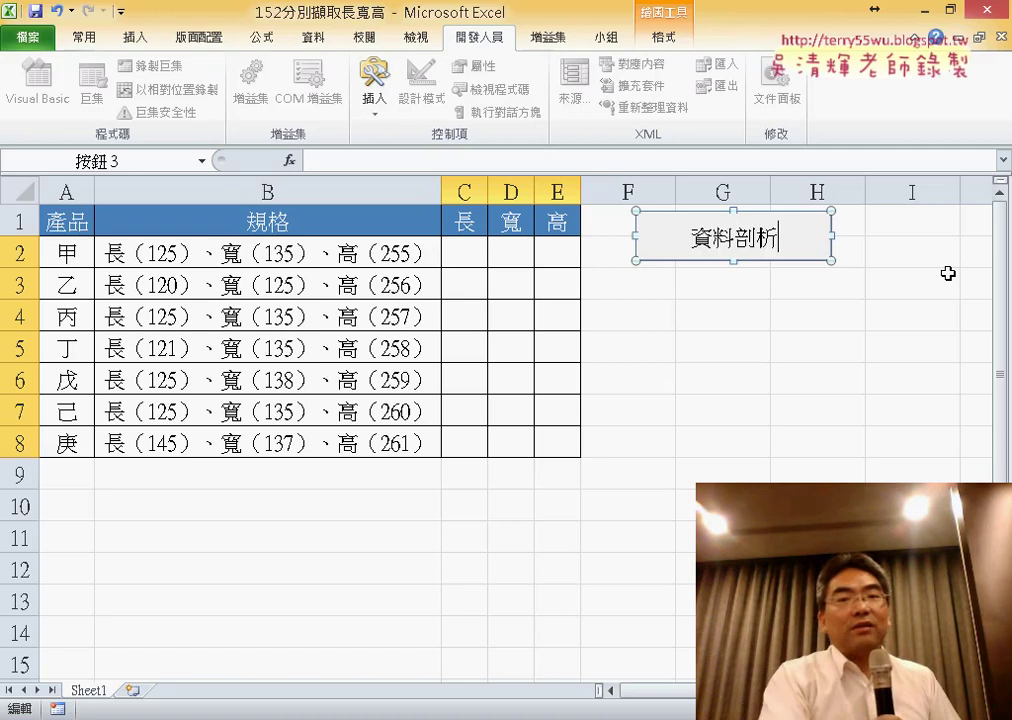
click(957, 361)
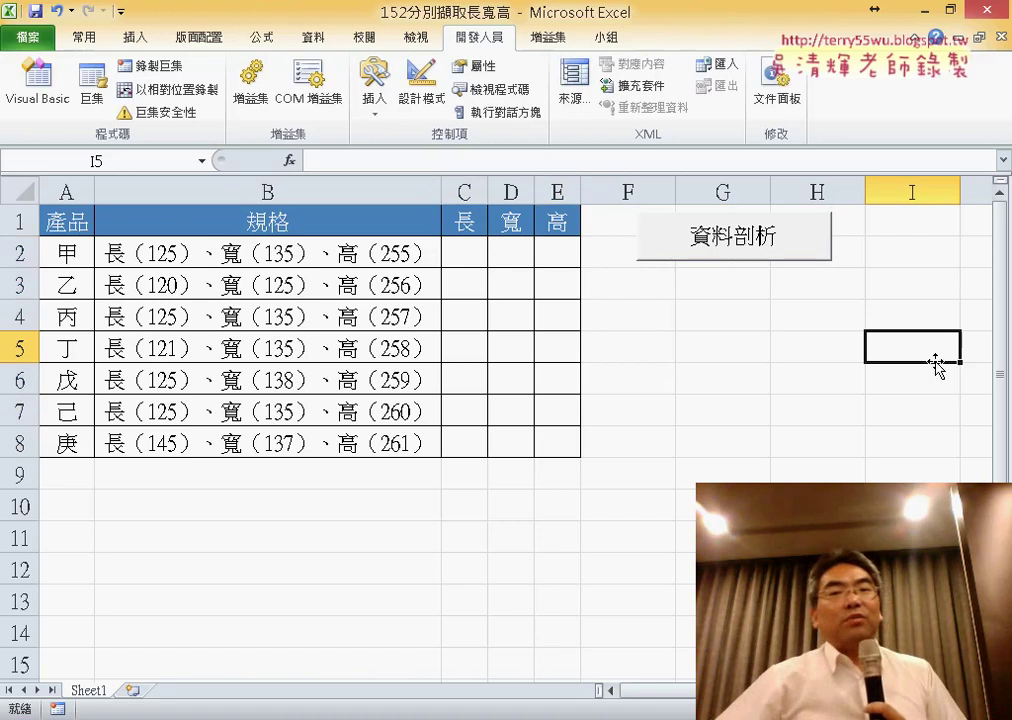
Draw a second button below 資料剖析 and assign it the 清除 macro.
click(374, 95)
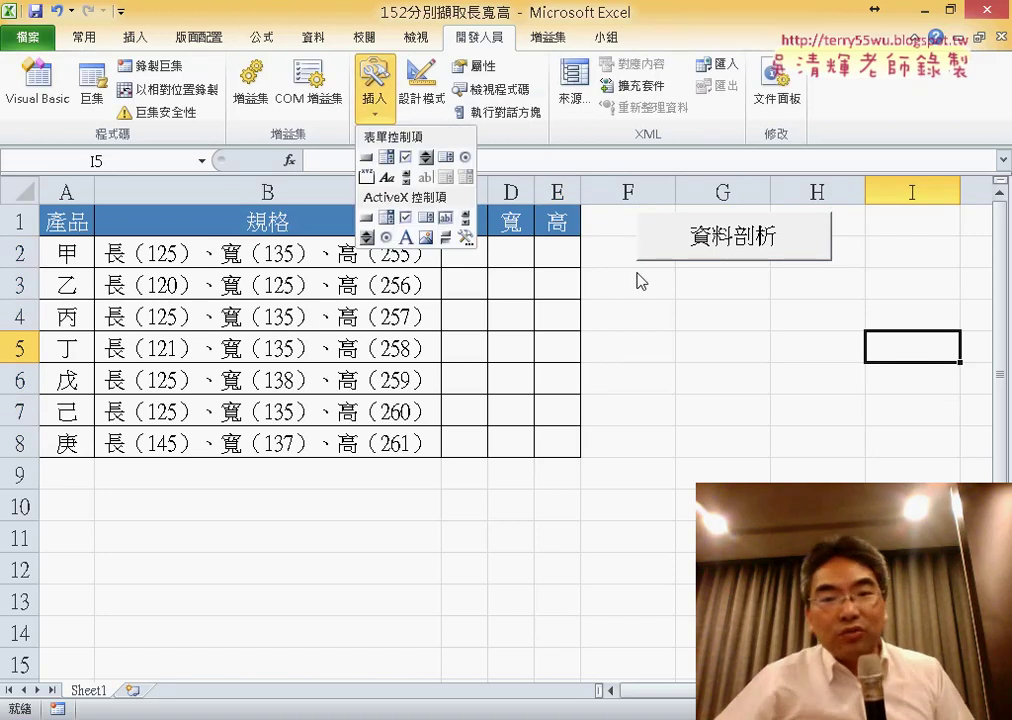
click(367, 158)
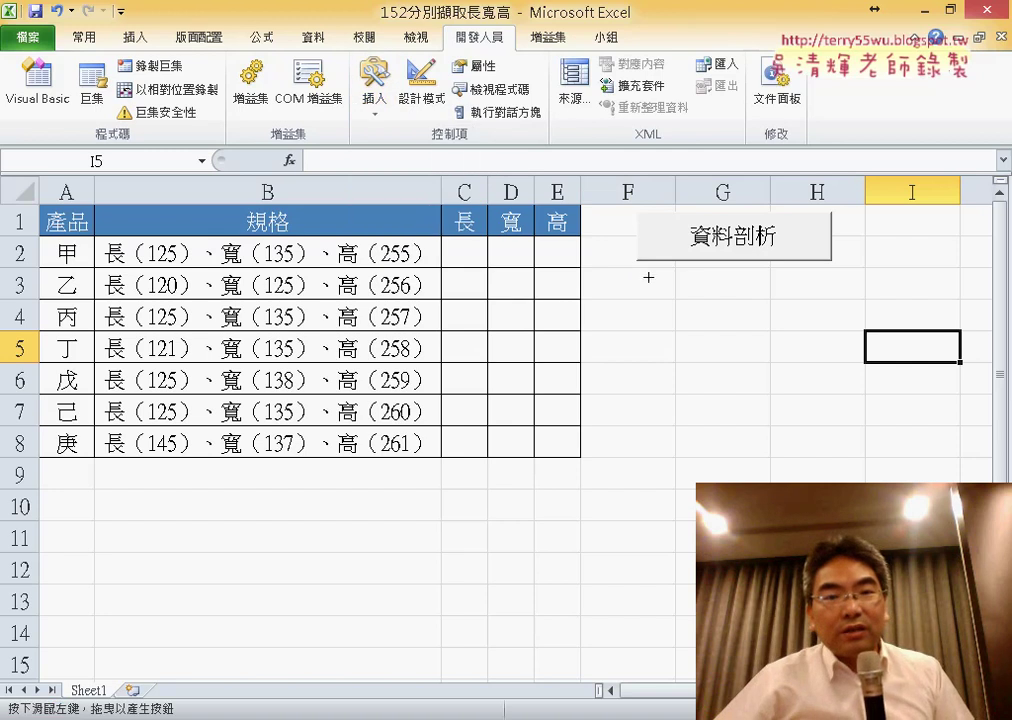
drag(638, 268, 831, 321)
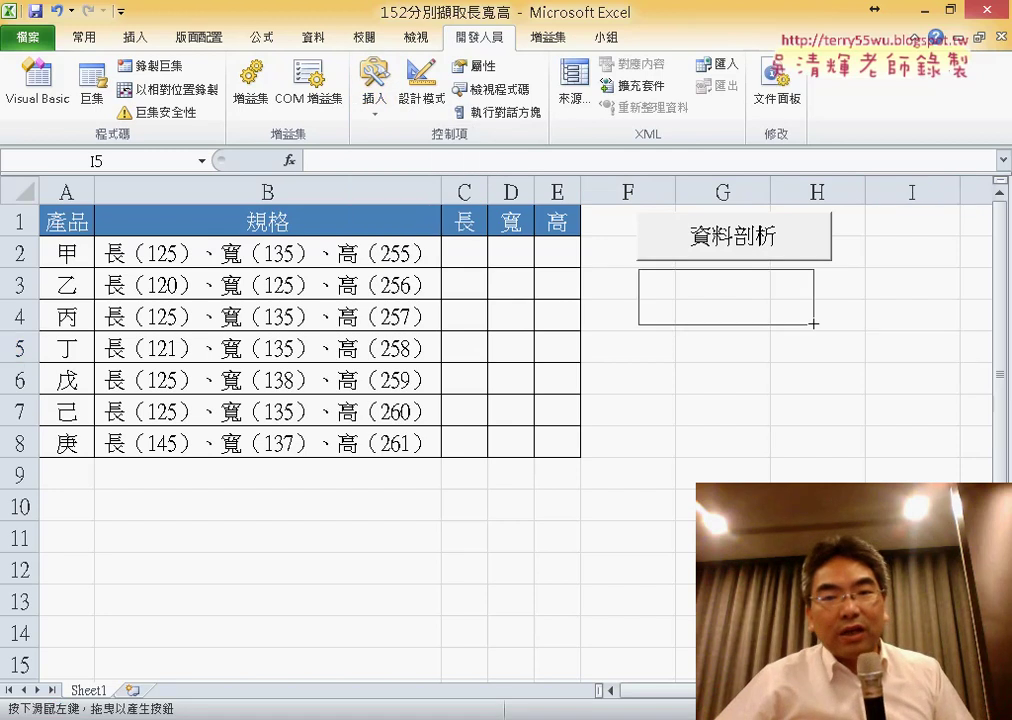
click(628, 179)
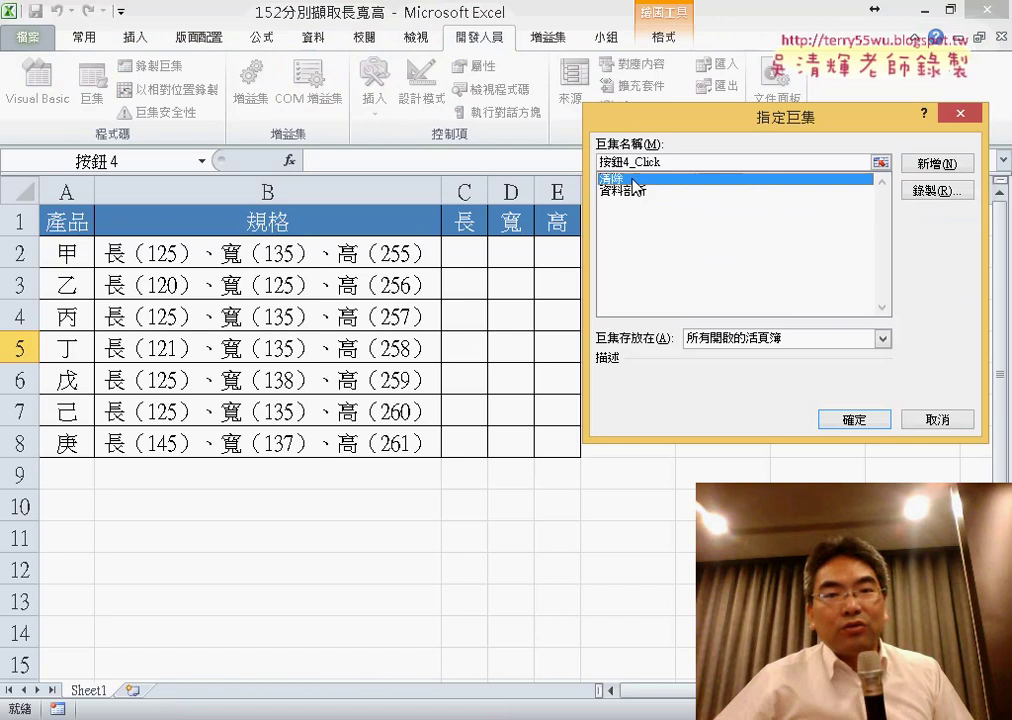
right_click(624, 162)
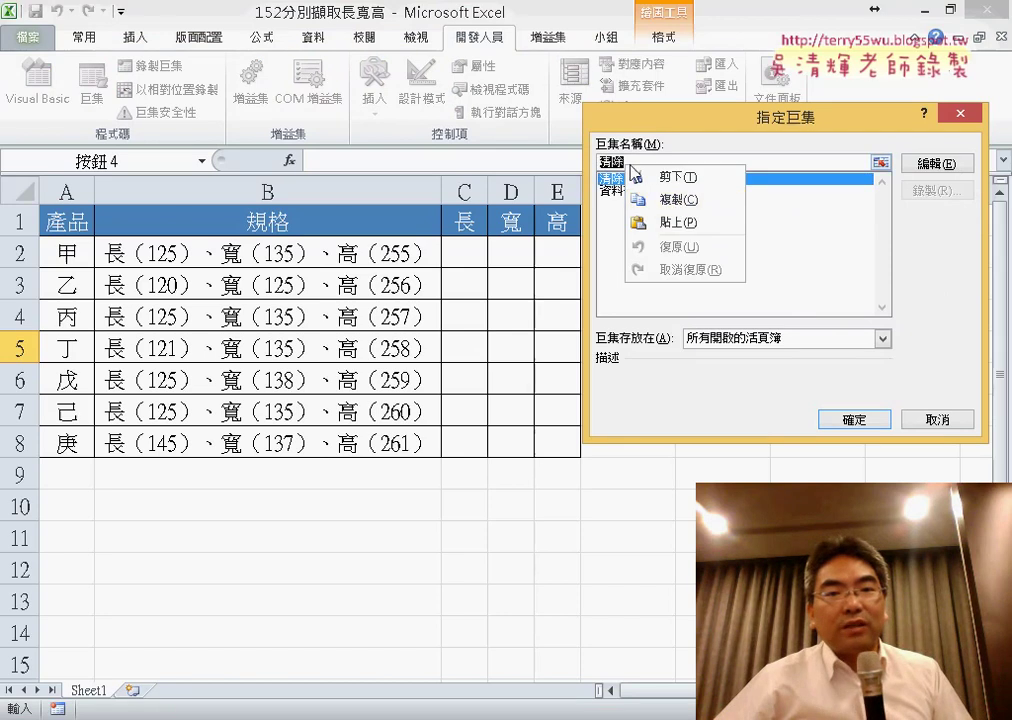
click(678, 195)
click(853, 420)
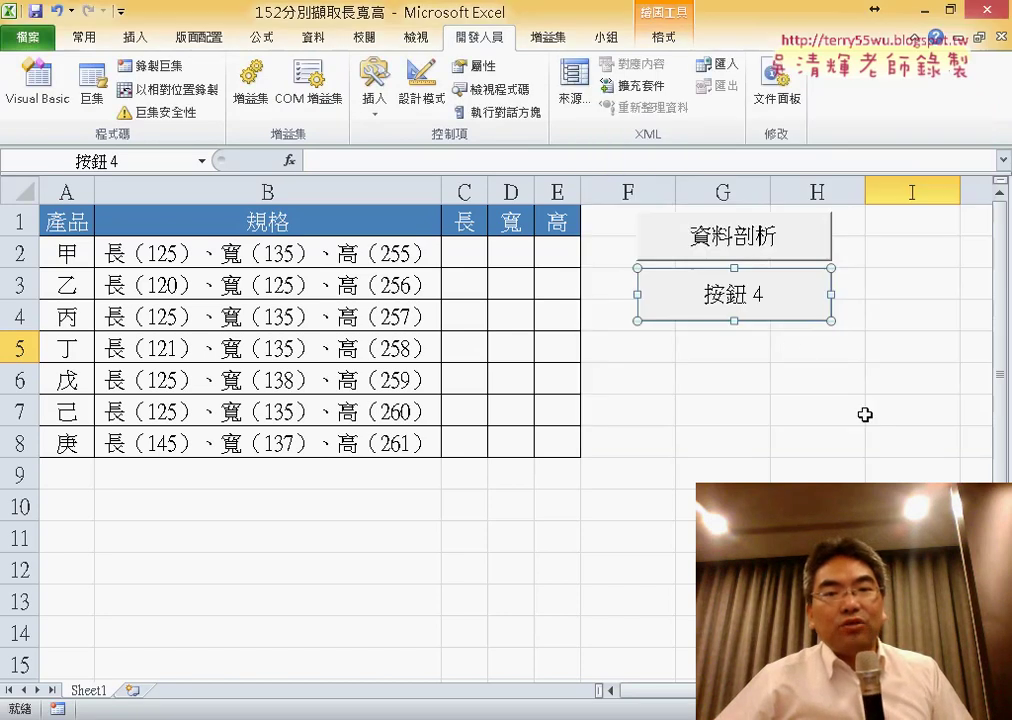
Caption the second button 清除, then run 資料剖析 and confirm replacing C:E.
click(705, 295)
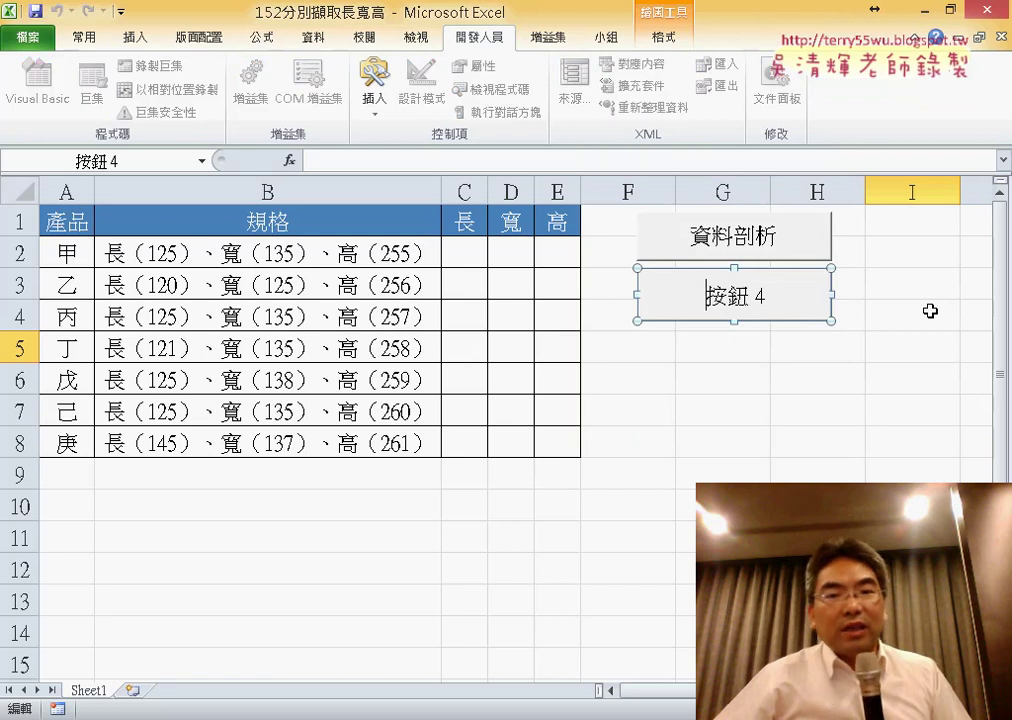
key(Delete)
key(Delete)
key(Delete)
key(Delete)
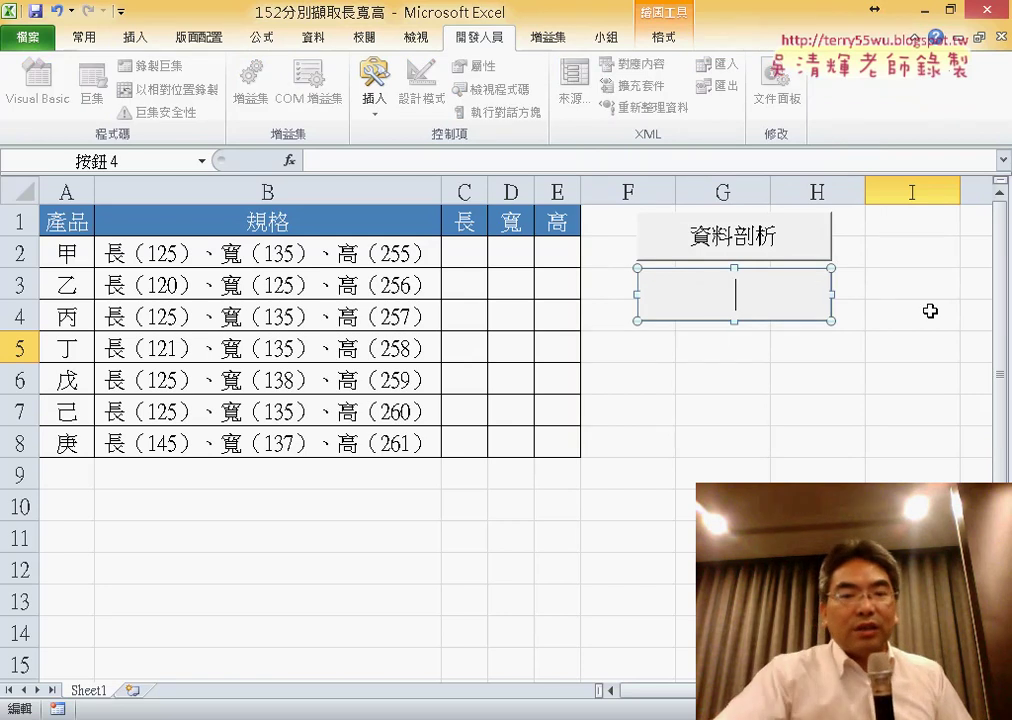
text(清除)
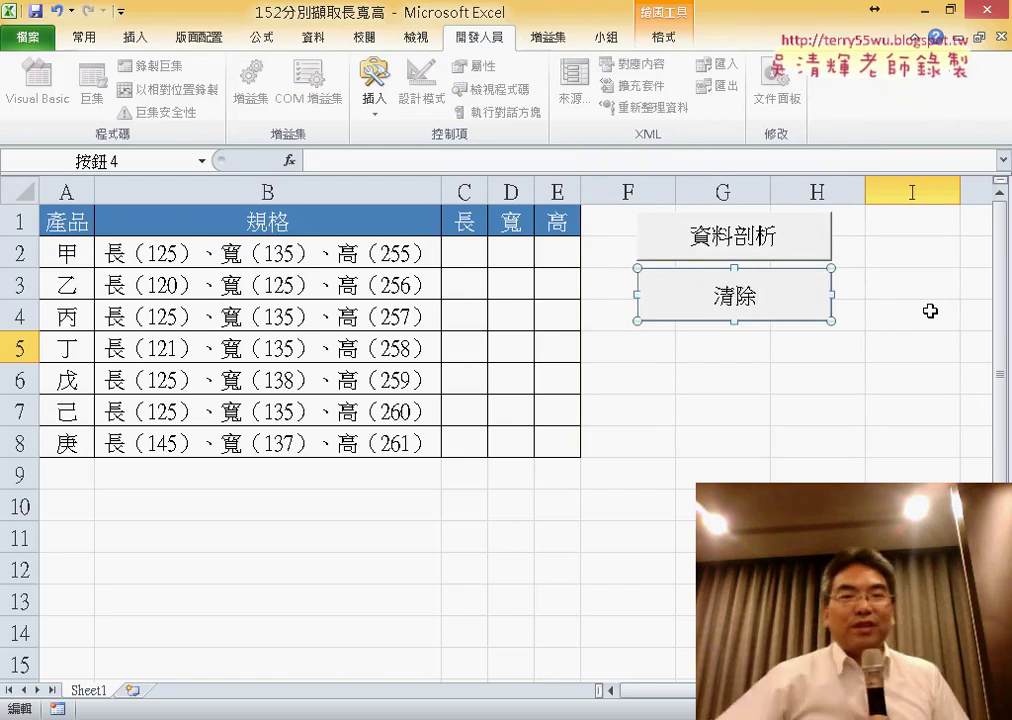
click(905, 377)
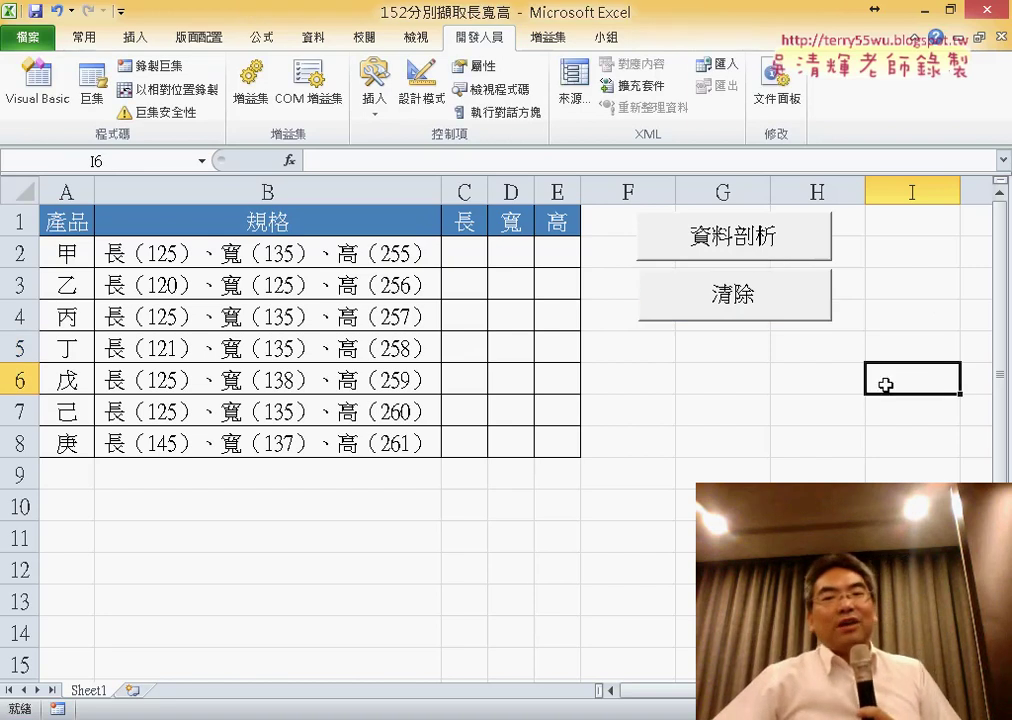
click(768, 236)
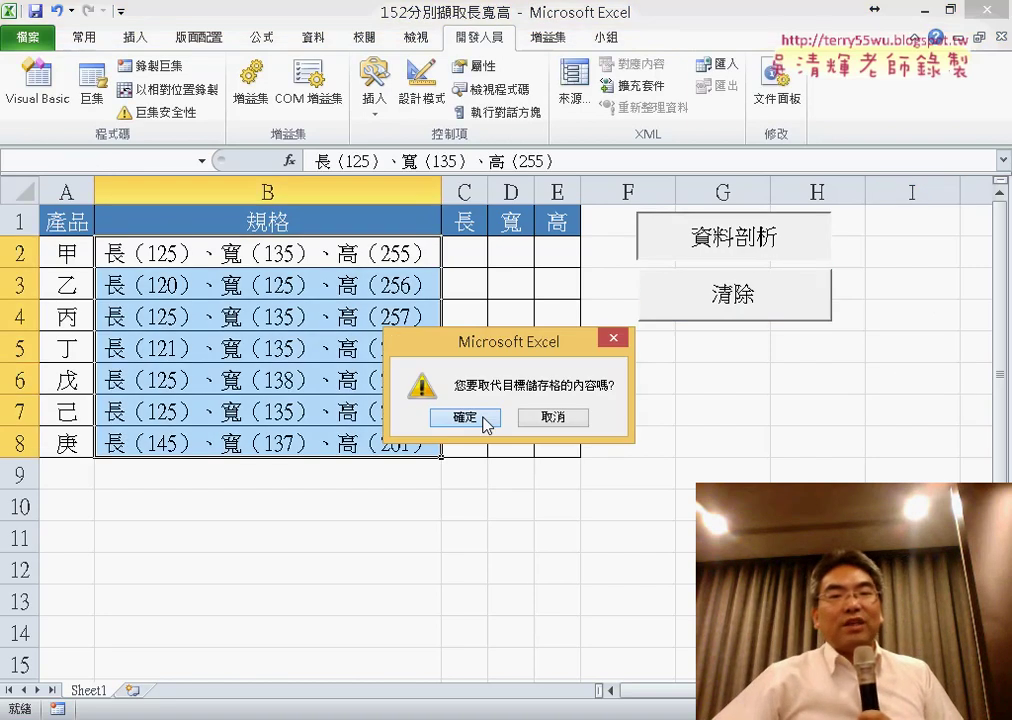
click(487, 420)
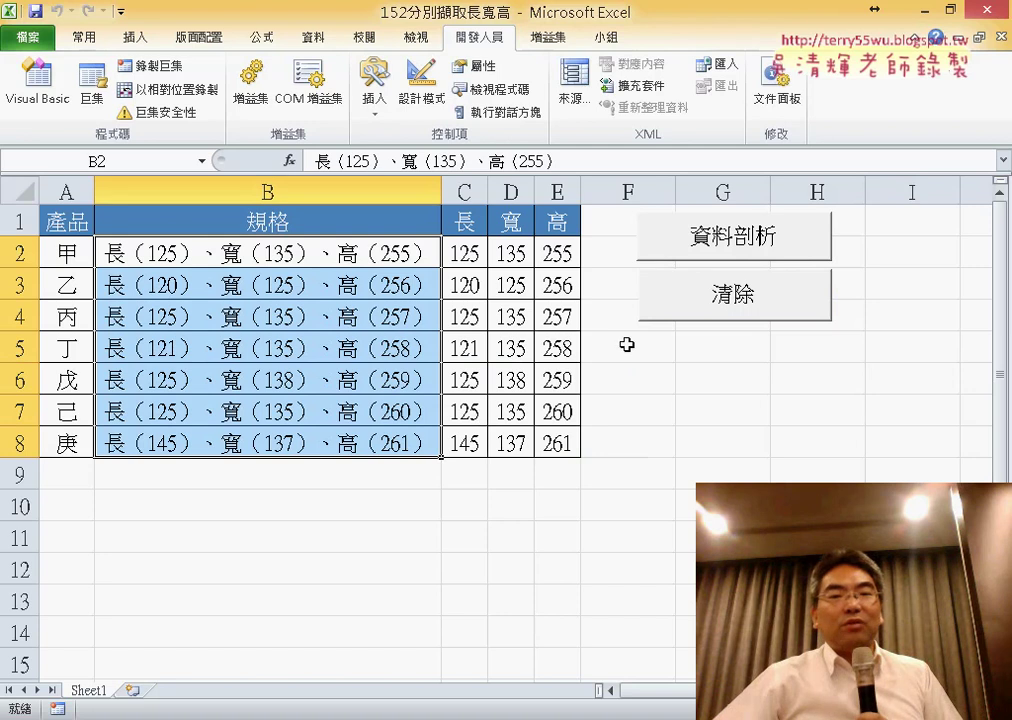